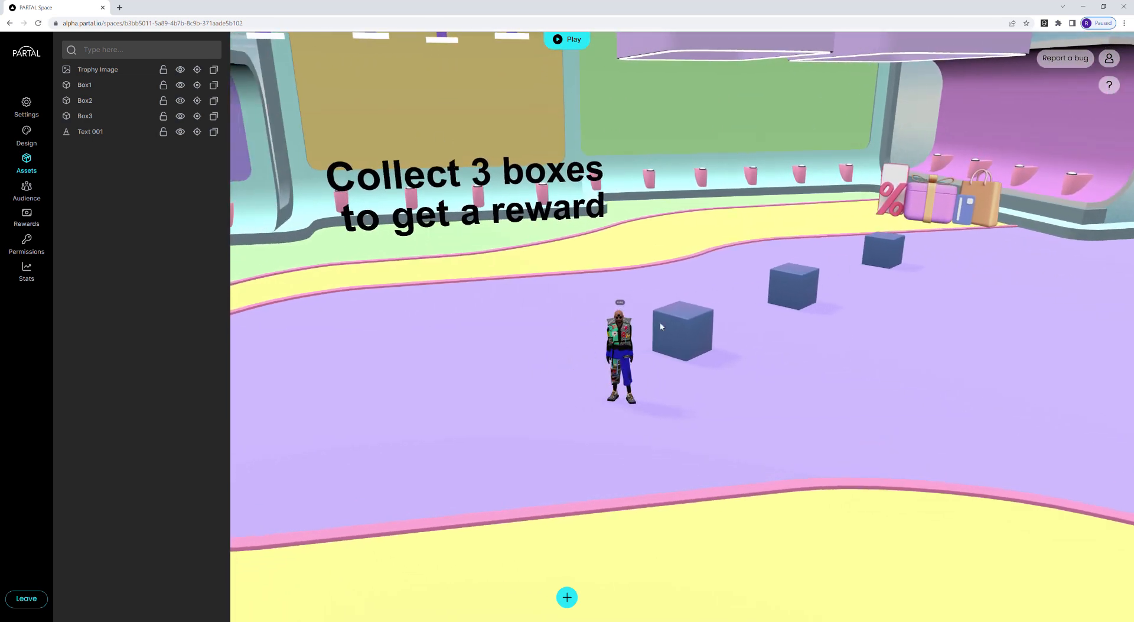
Step: Walk the avatar around the space to examine the three boxes and the reward text
left_click_drag(706, 377, 726, 395)
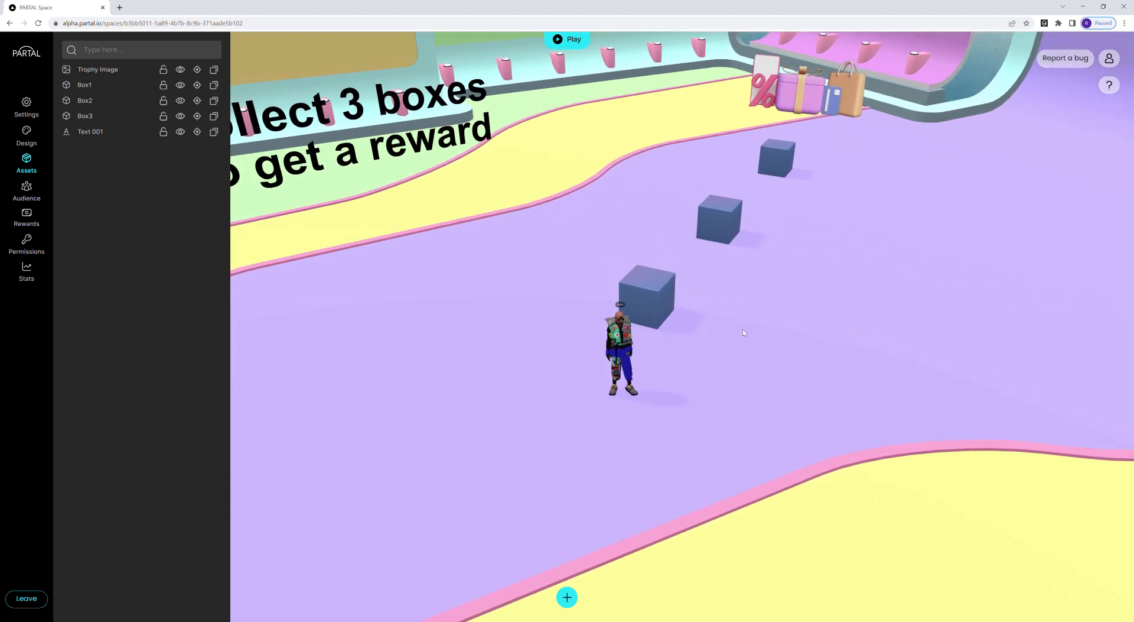
mouse_move(742, 330)
left_mouse_down()
mouse_move(722, 318)
mouse_move(738, 325)
left_mouse_up()
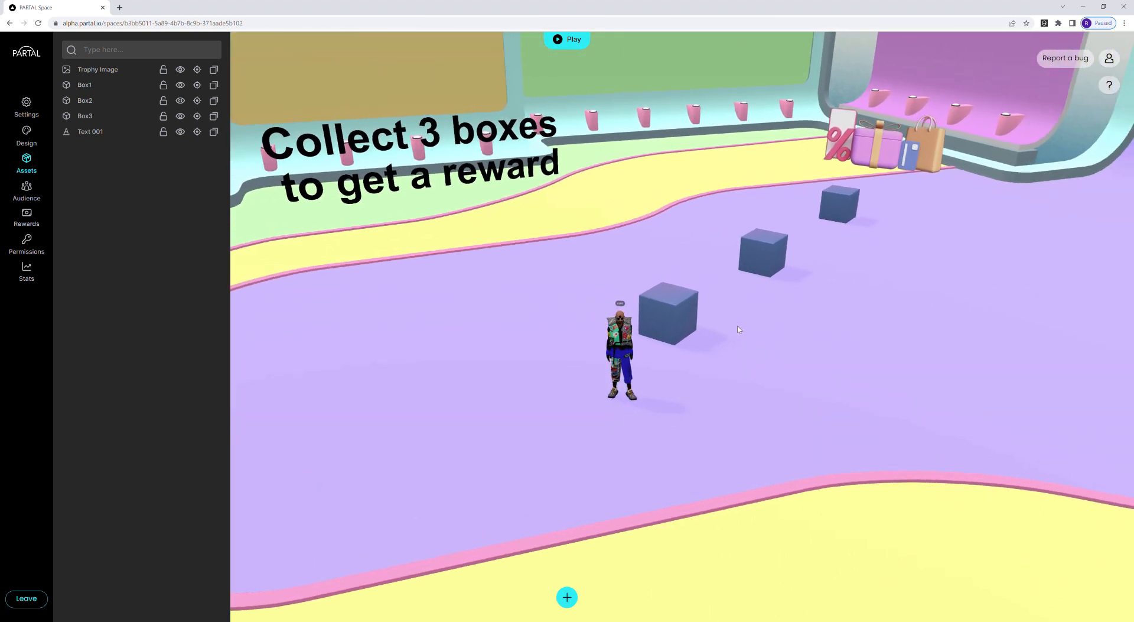
key("w")
key("d")
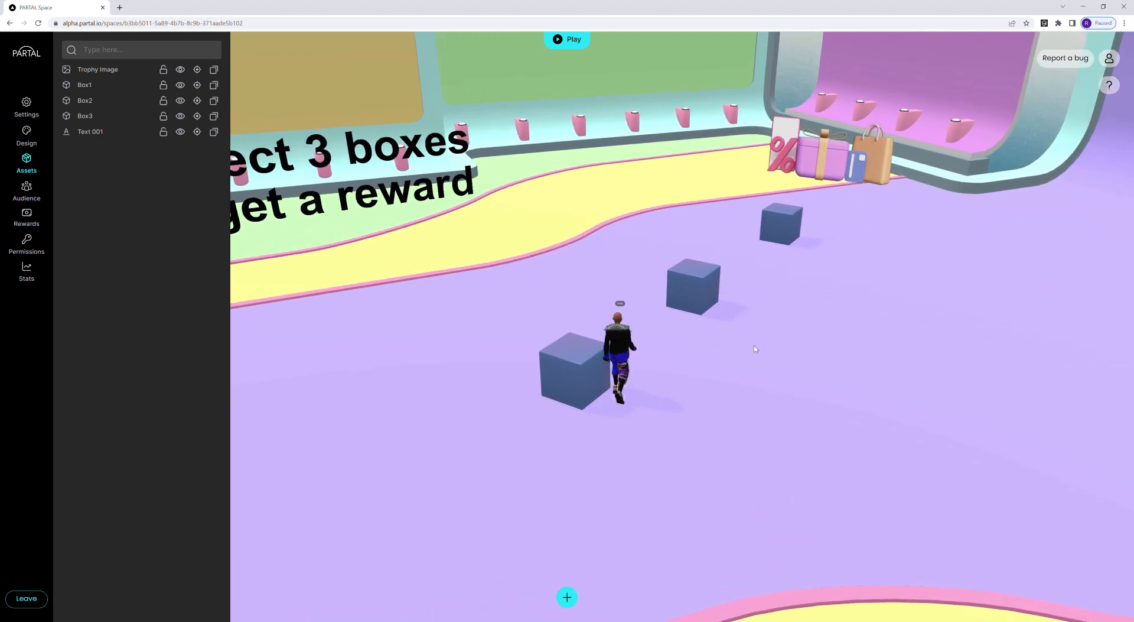
key("w")
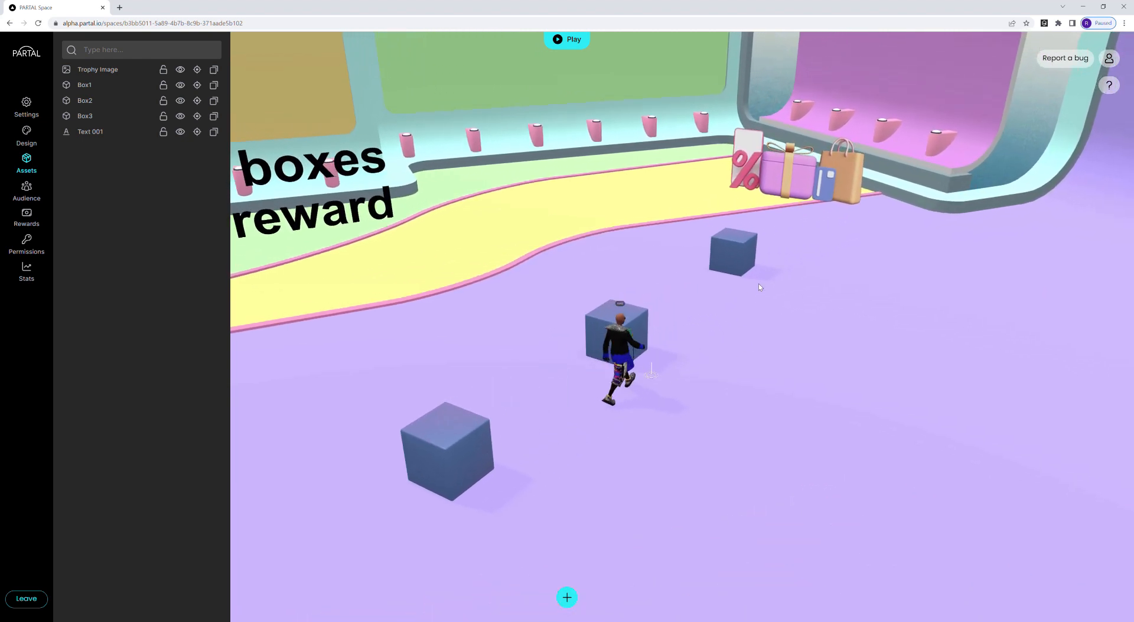
key("w")
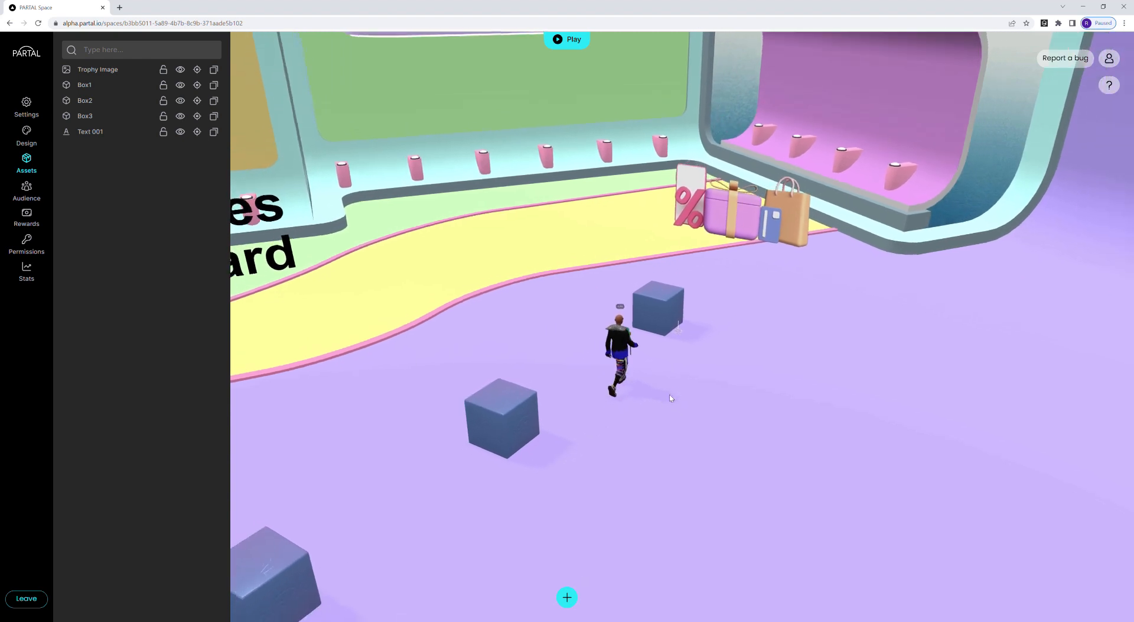
left_click(556, 472)
left_click(451, 545)
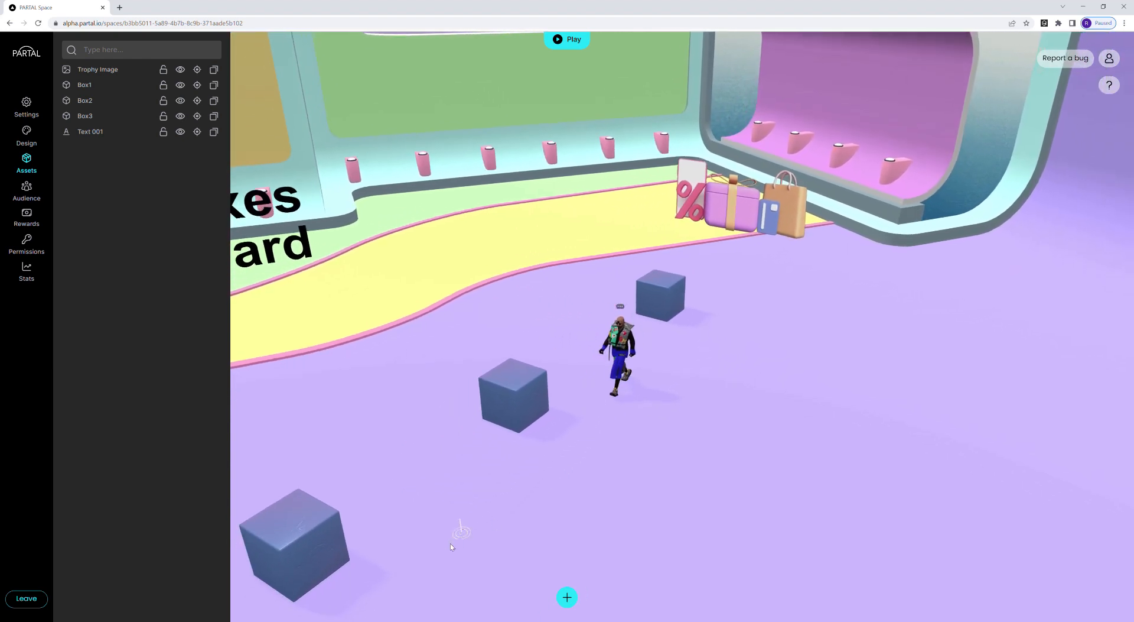
mouse_move(430, 431)
left_mouse_down()
mouse_move(473, 425)
mouse_move(436, 423)
left_mouse_up()
left_click(541, 449)
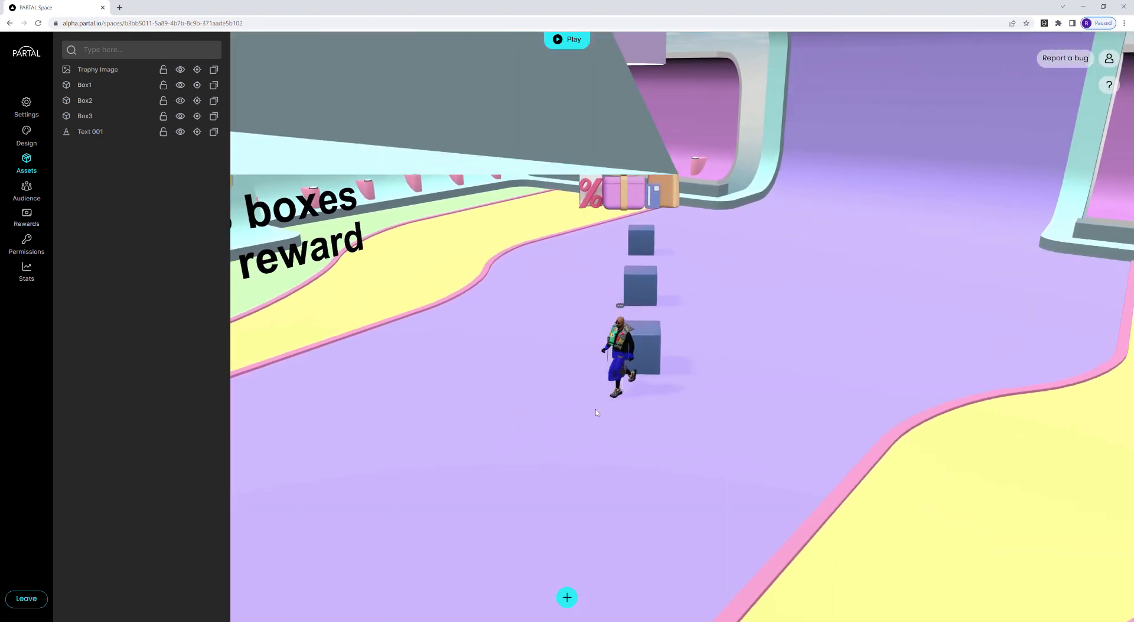
left_click_drag(596, 409, 568, 391)
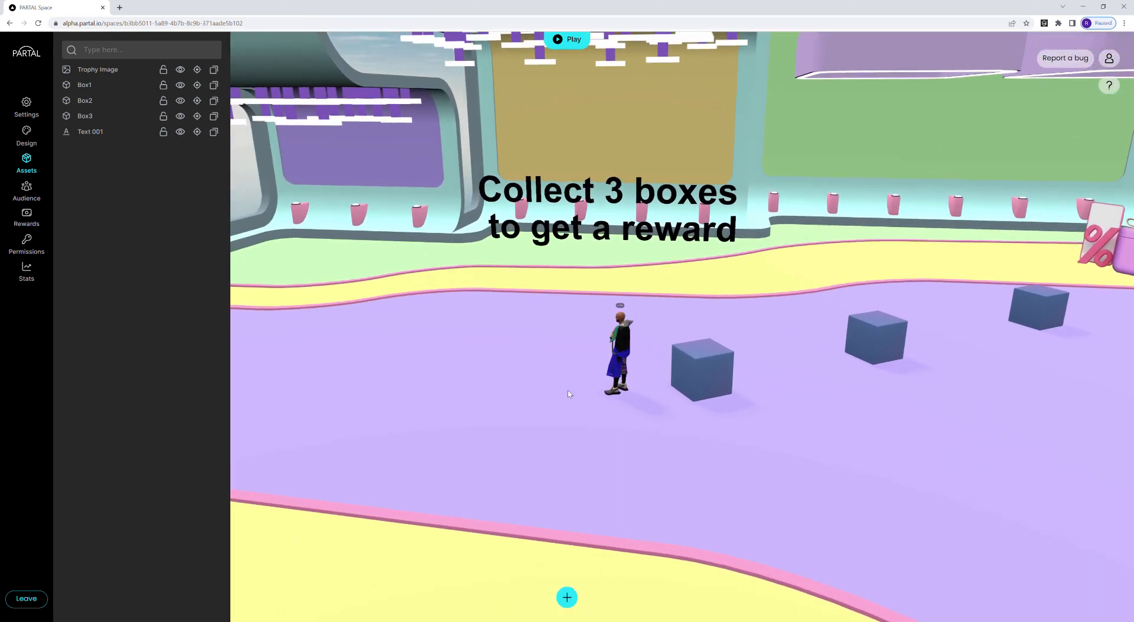
Step: Enable rewards in Box1's interaction settings and set its object rewards to 10 XP
left_click(704, 370)
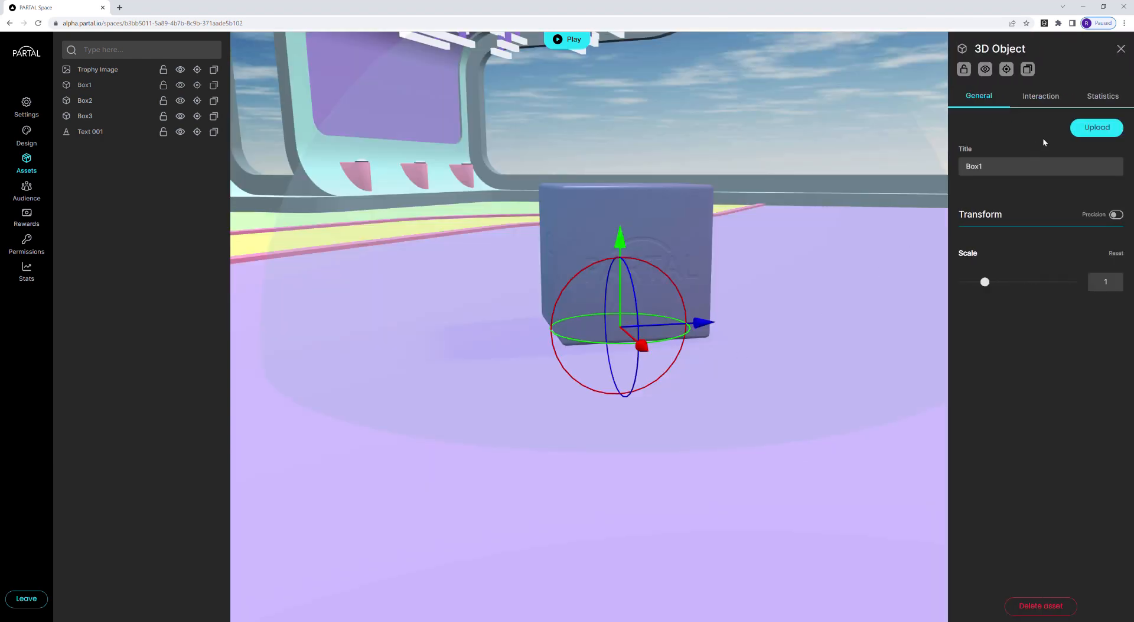
left_click(1048, 99)
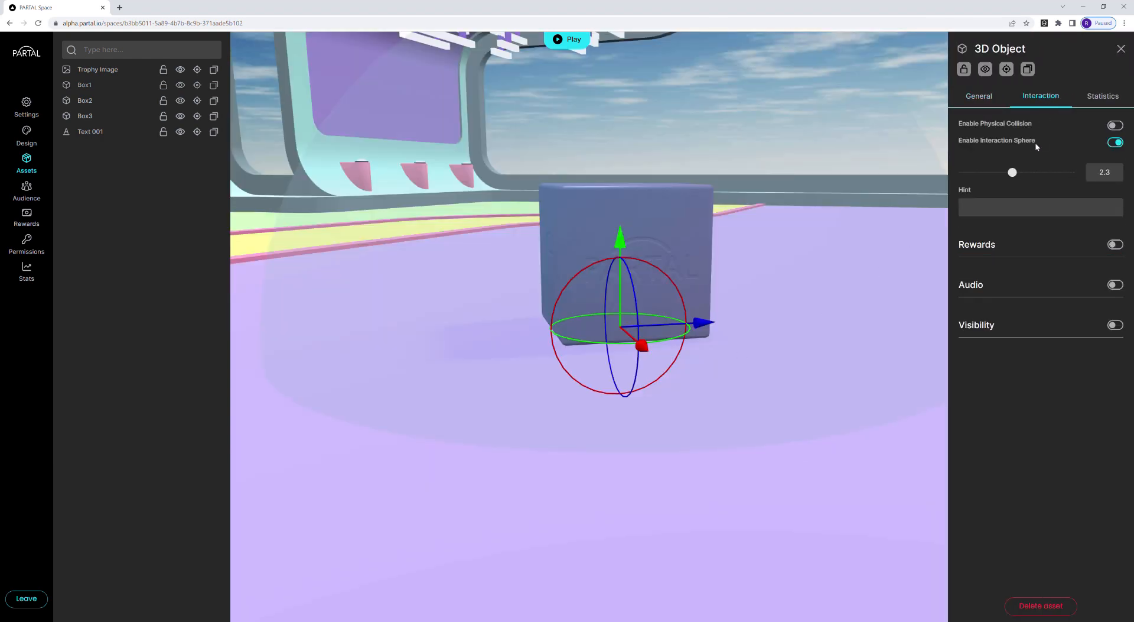
left_click(1115, 245)
double_click(1113, 281)
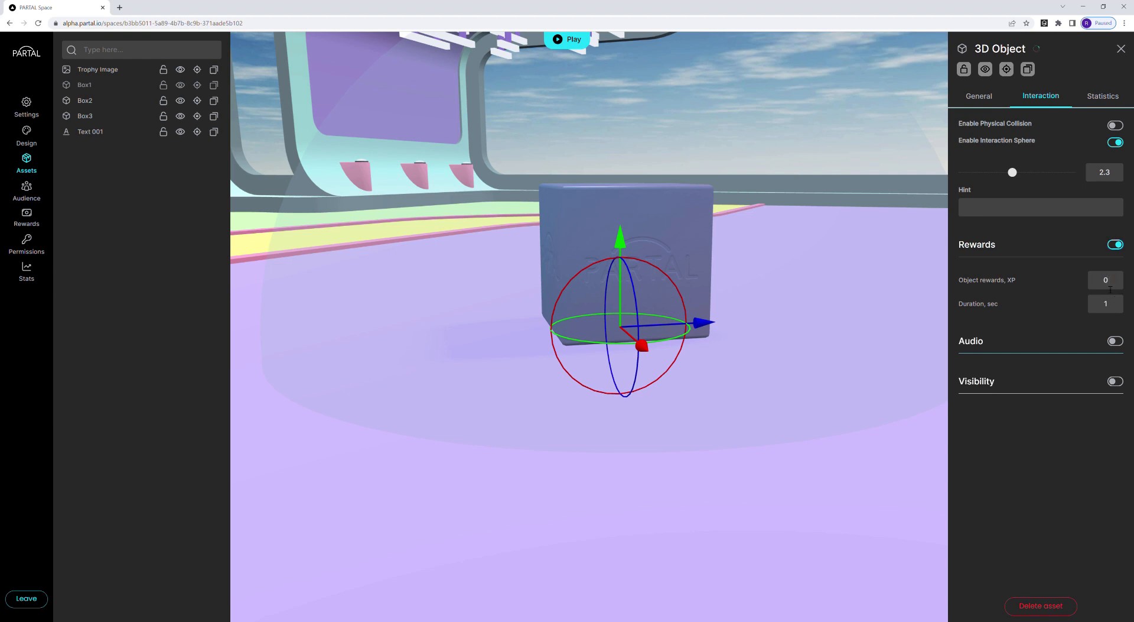
type("010")
key("BackSpace")
Step: Resize Box1's interaction sphere to 2.1
left_click_drag(716, 482, 732, 488)
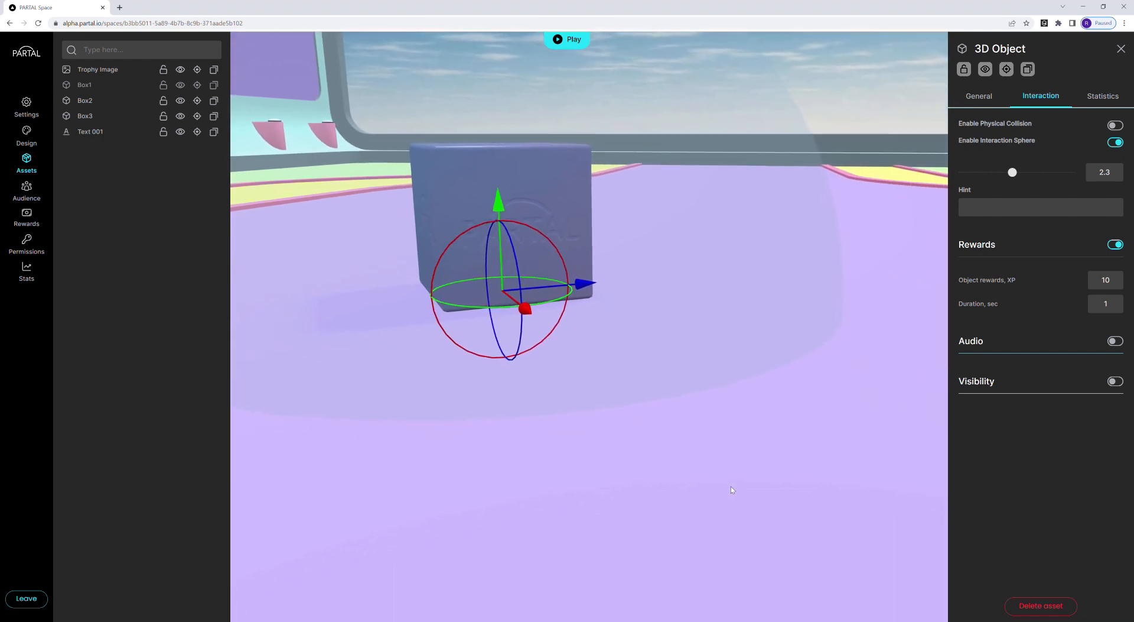
left_click_drag(692, 431, 839, 264)
key("s")
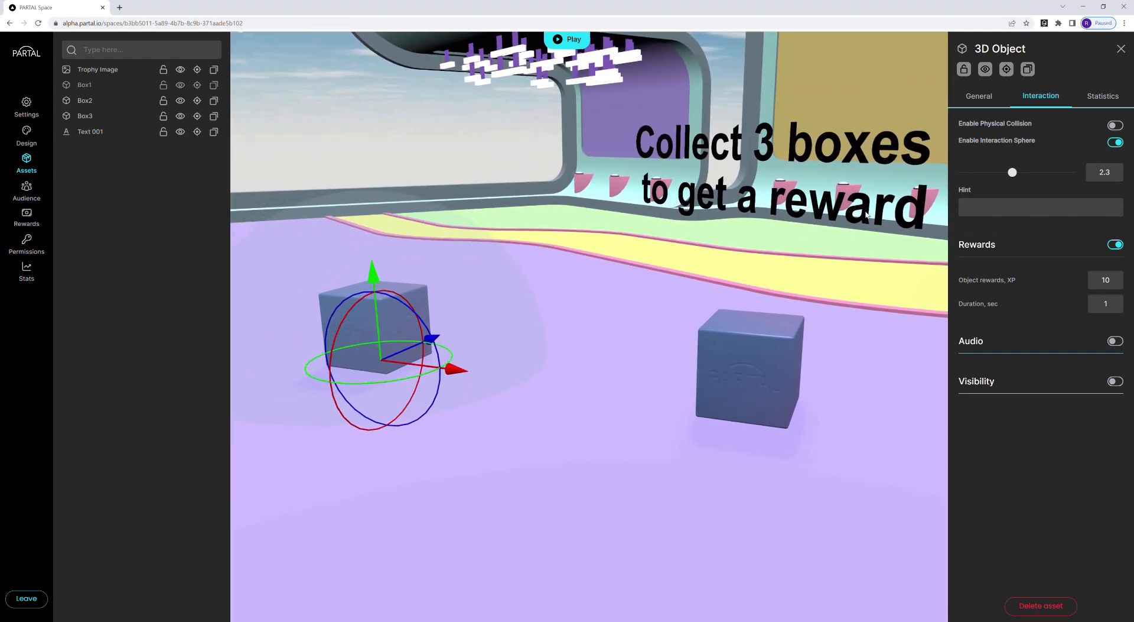
left_click_drag(1013, 172, 1021, 171)
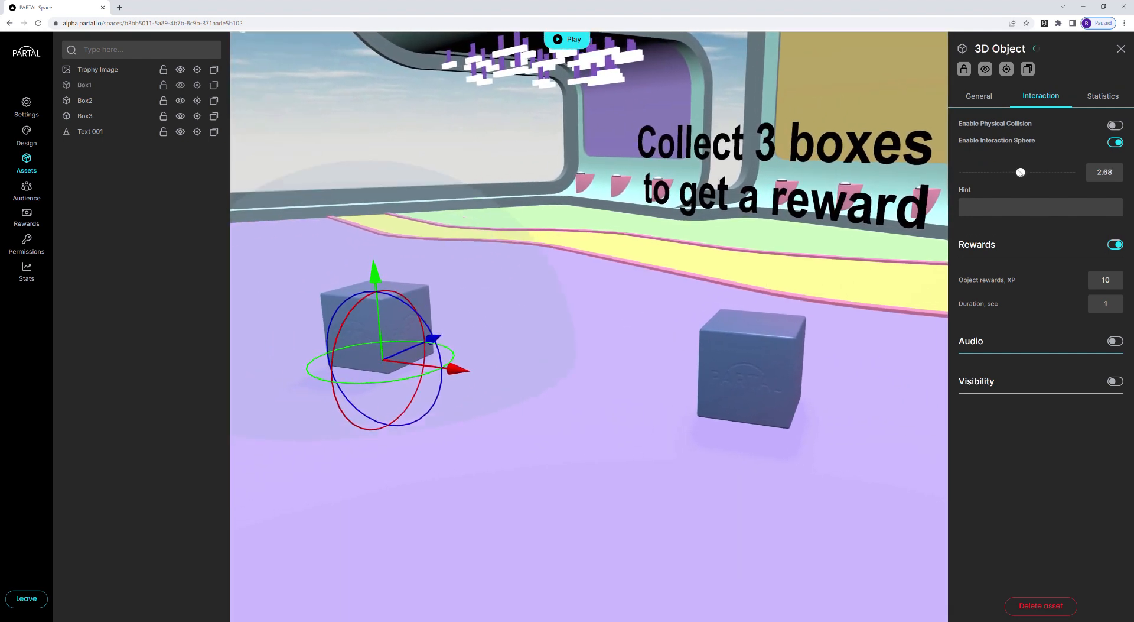
left_click_drag(668, 274, 422, 142)
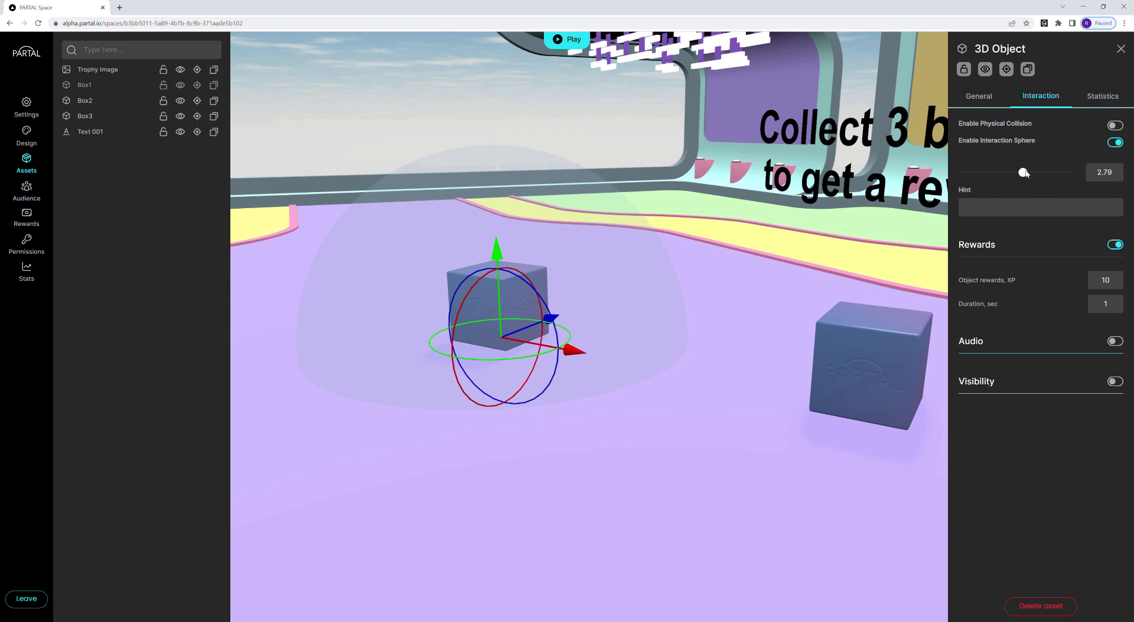
left_click_drag(1021, 172, 1009, 172)
Step: Select Box2, the middle box, and enable rewards in its interaction settings
left_click_drag(634, 387, 699, 390)
key("s")
left_click_drag(623, 388, 565, 375)
key("a")
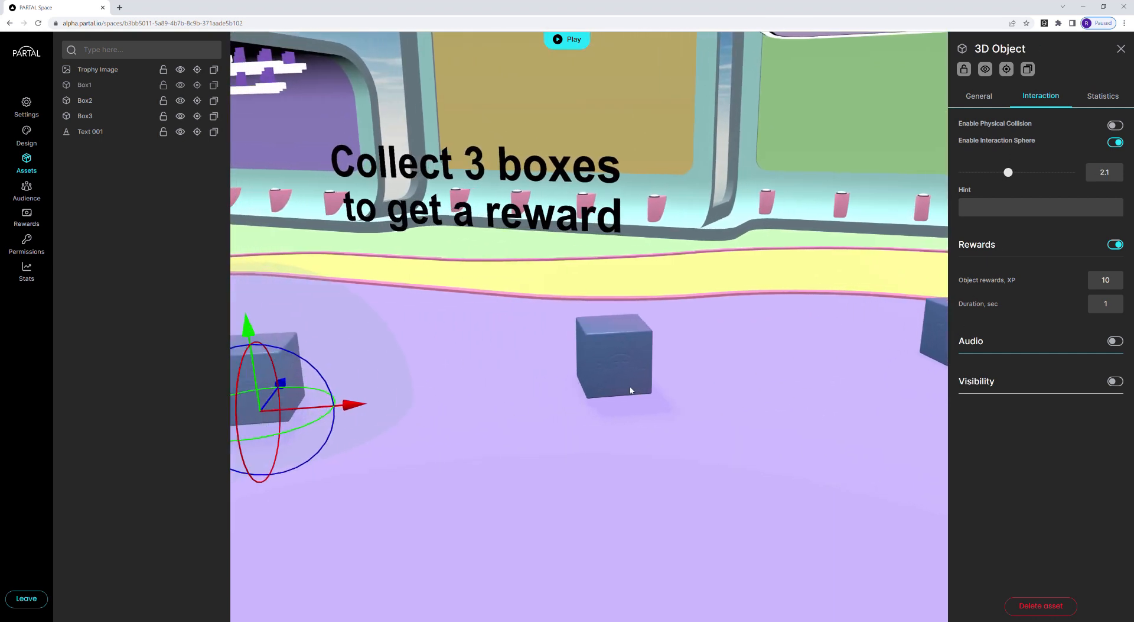
left_click_drag(630, 390, 684, 402)
key("s")
double_click(541, 318)
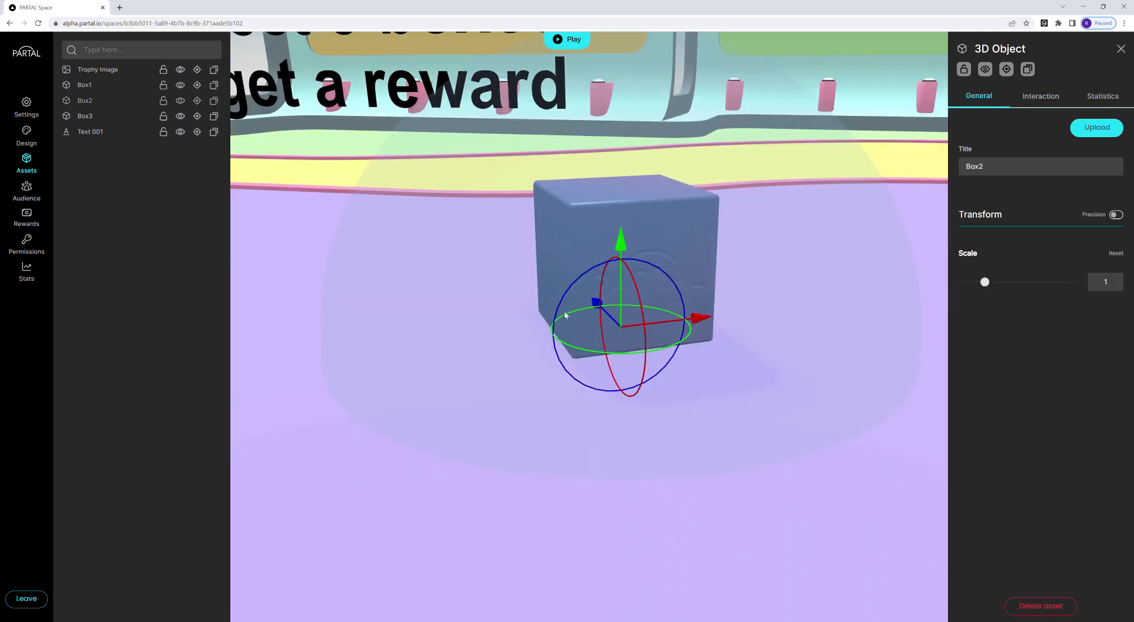
left_click(1046, 99)
left_click(1115, 244)
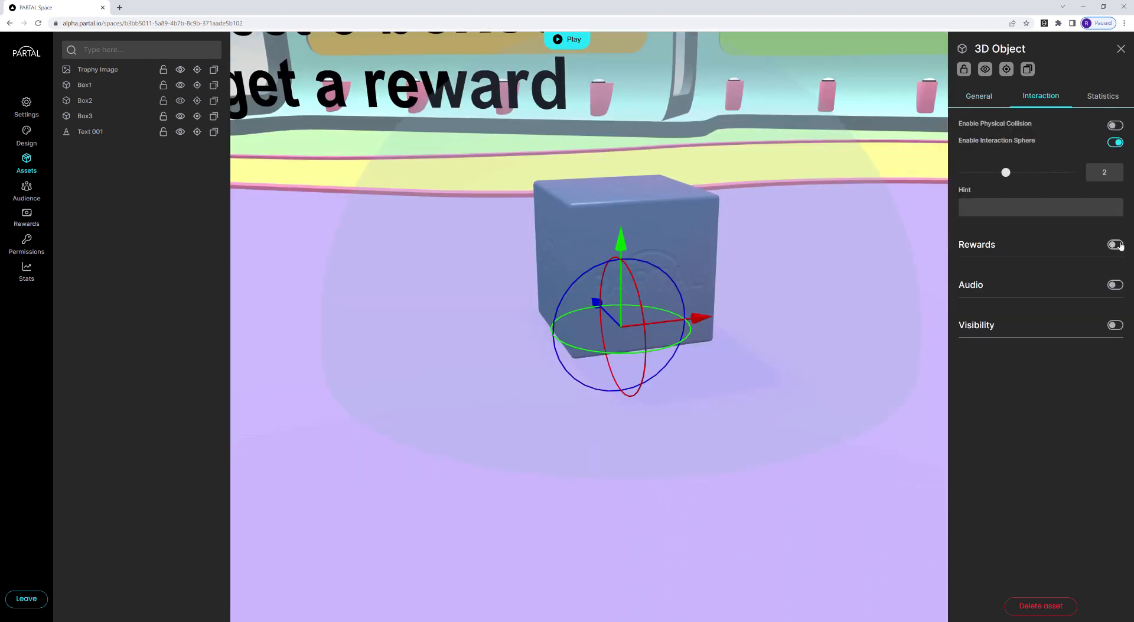
Step: Enable rewards for Box3 with object rewards of 10 XP and close its settings
left_click_drag(799, 260, 846, 258)
double_click(725, 215)
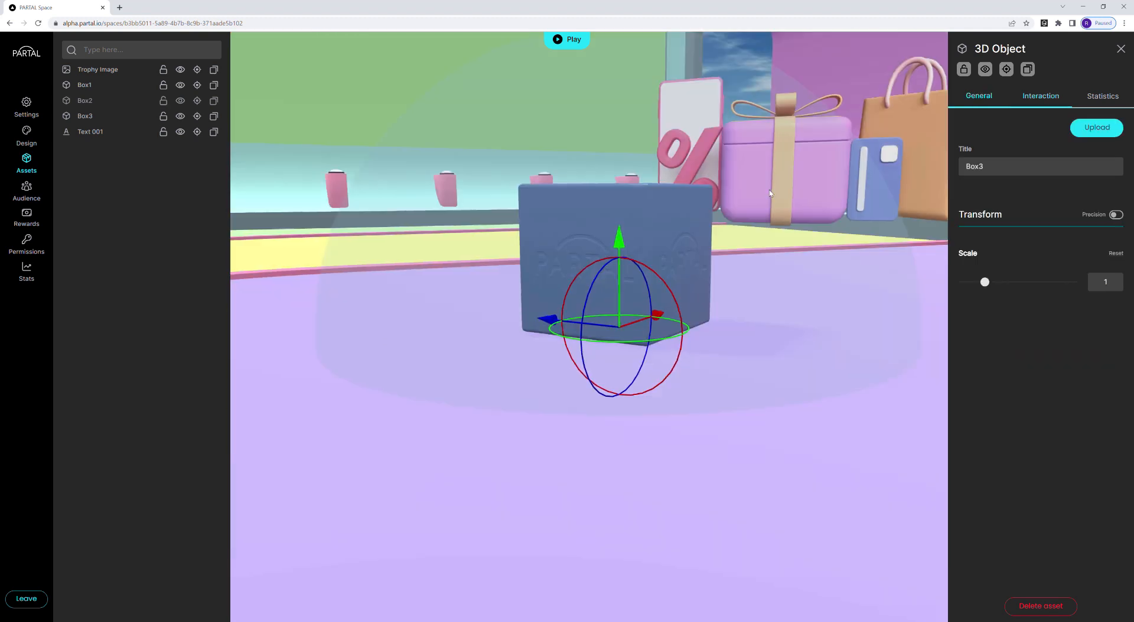
left_click(1046, 97)
left_click(1115, 245)
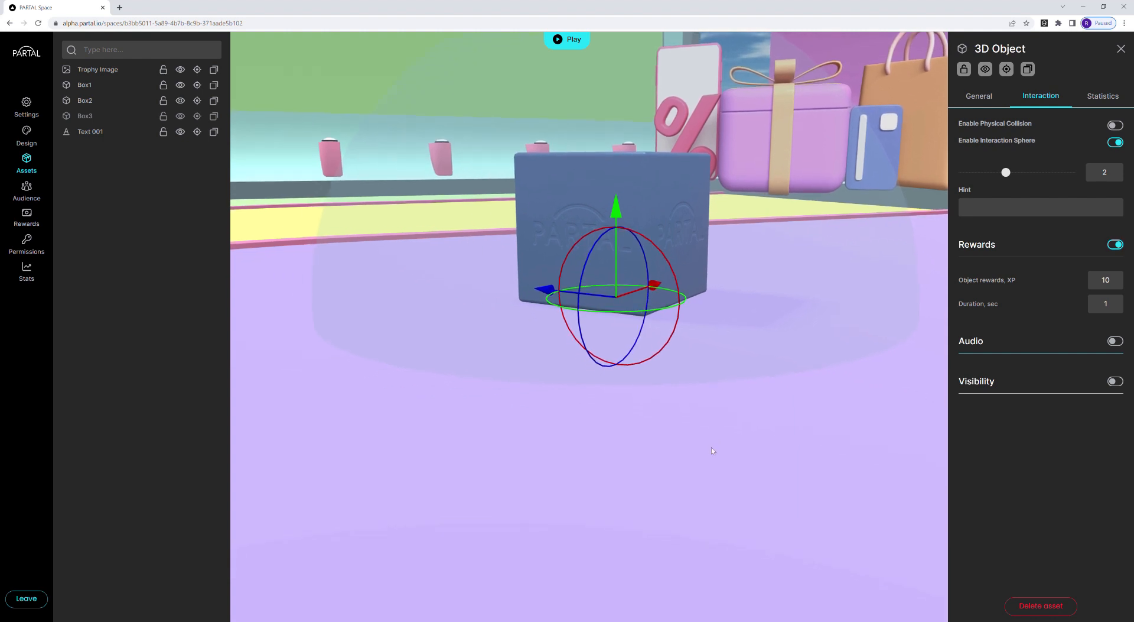
scroll(688, 342, "down", 8)
left_click_drag(634, 392, 646, 392)
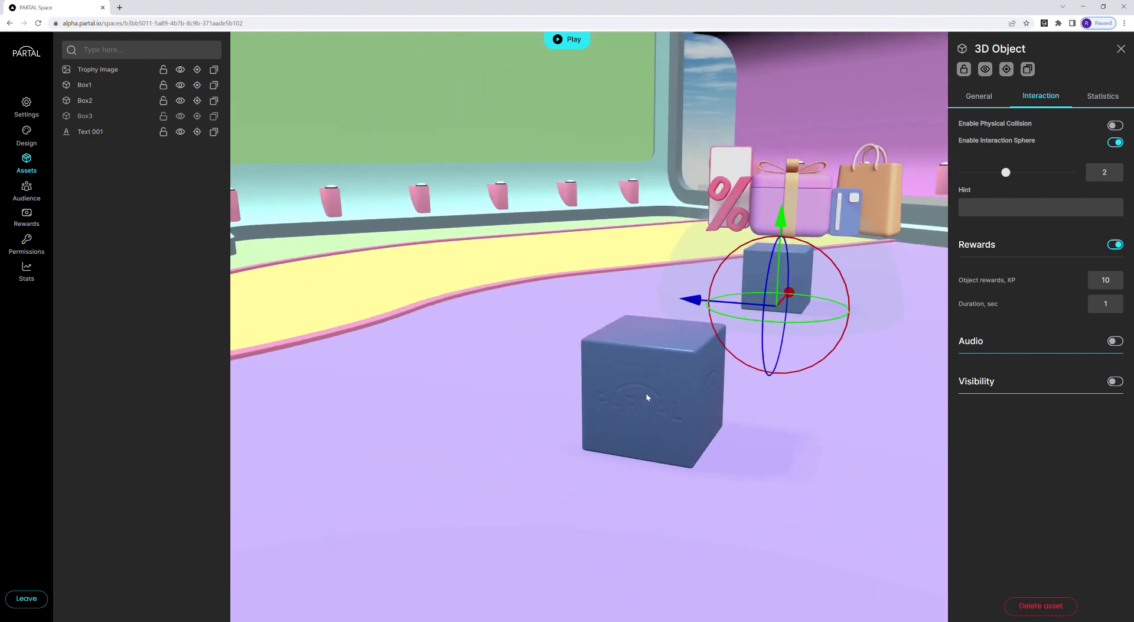
left_click(1125, 51)
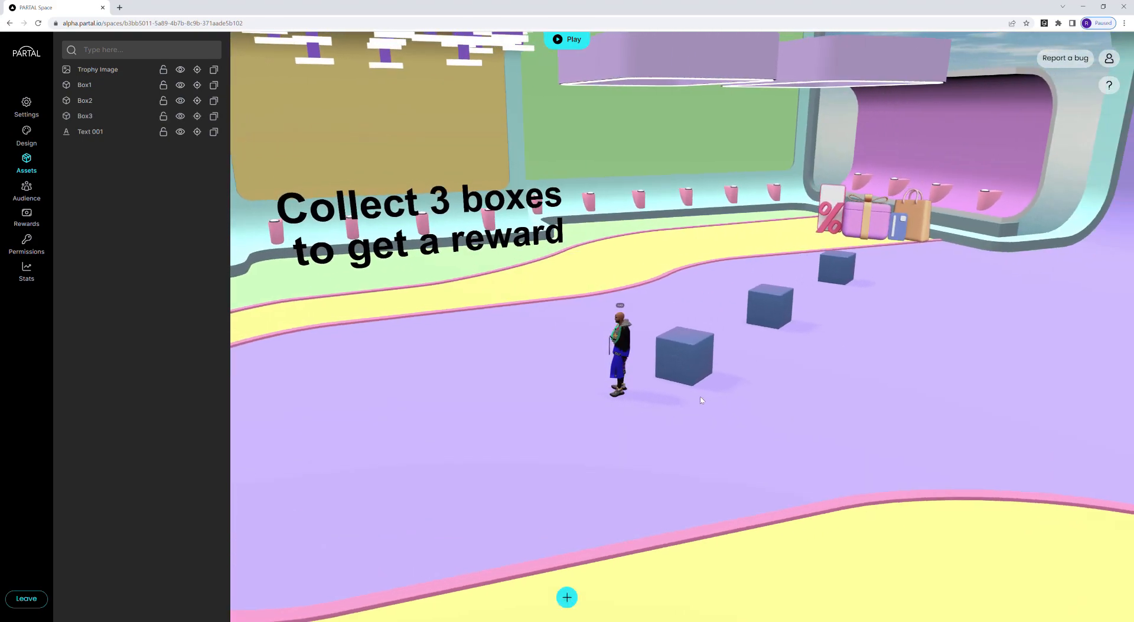
Step: Preview the space in play mode and return to editing
left_click_drag(700, 396, 677, 384)
key("s")
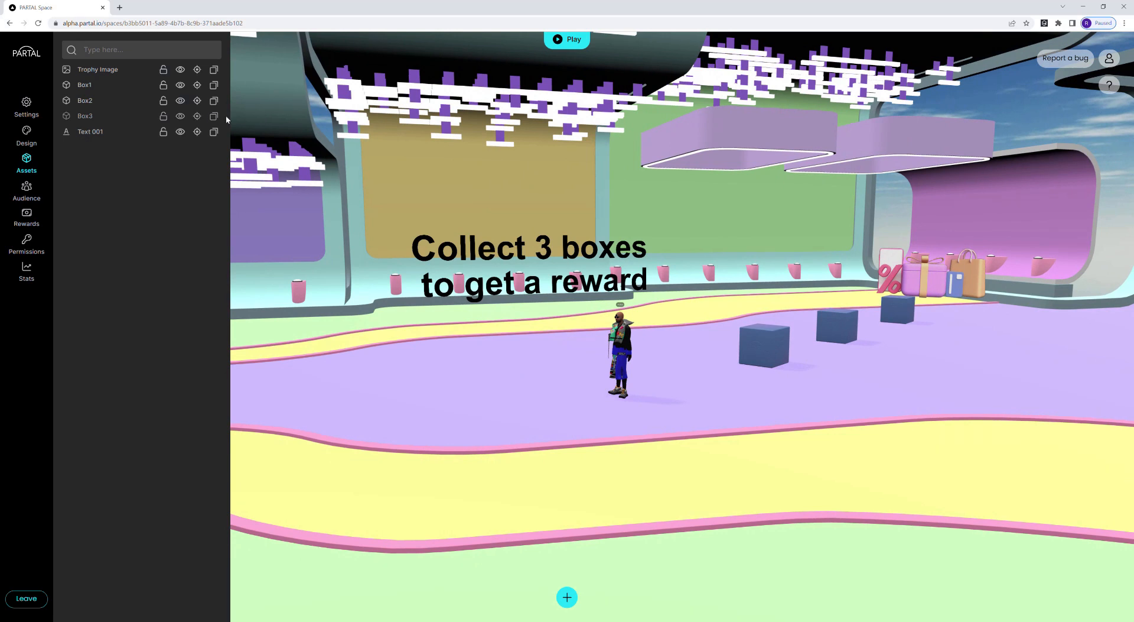
left_click(578, 44)
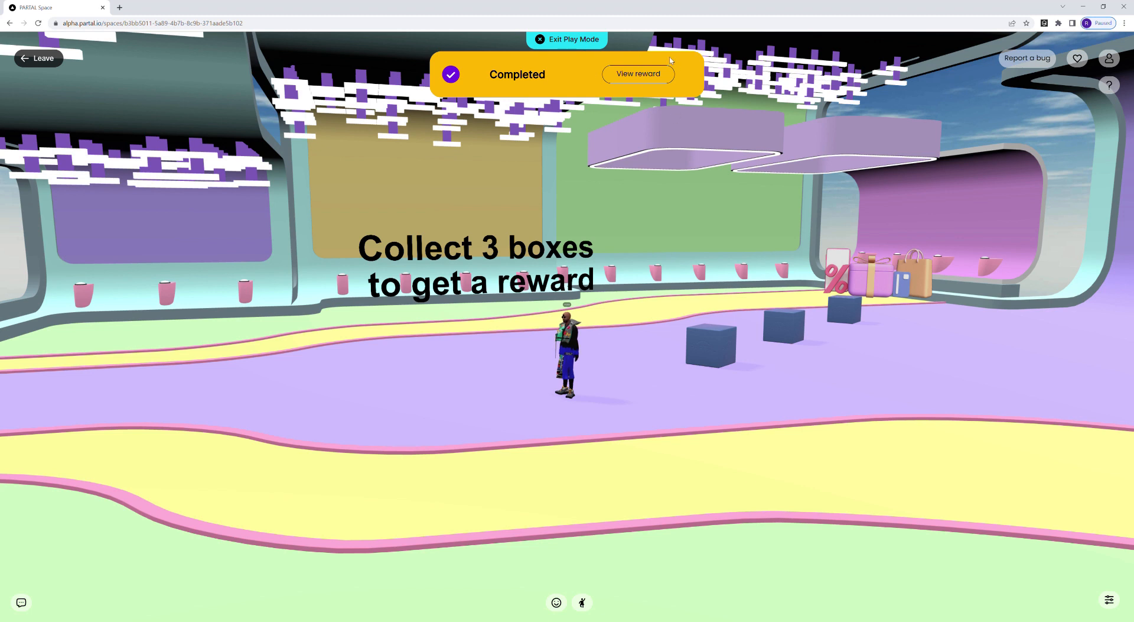
left_click(571, 41)
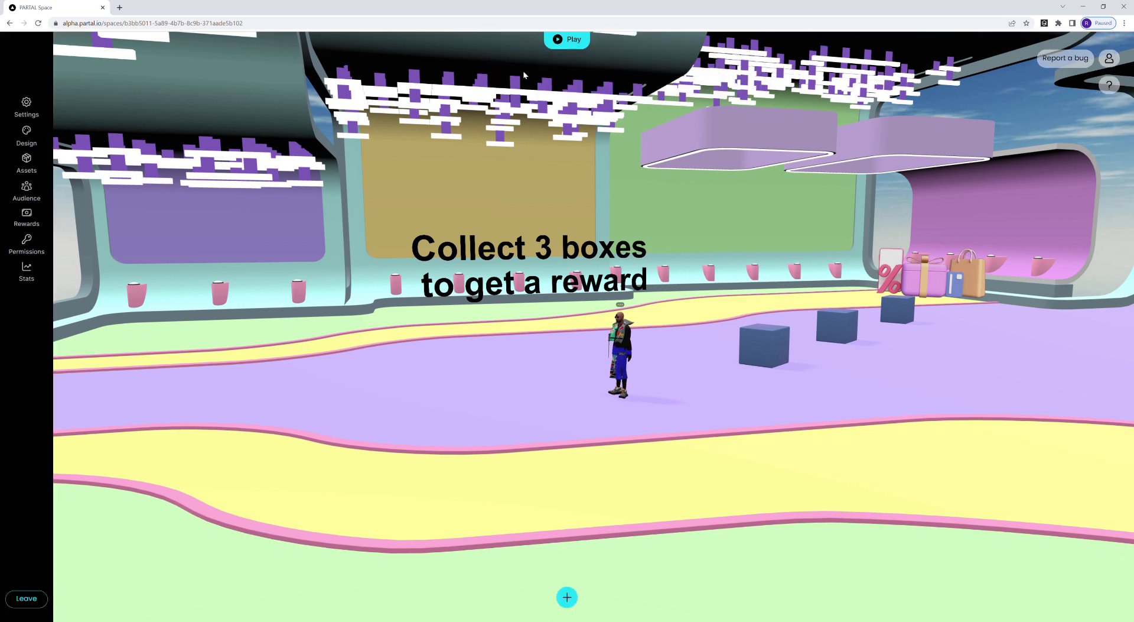
Step: Reset the space's reward progress and walk to the first box in play mode to collect its points
left_click(34, 224)
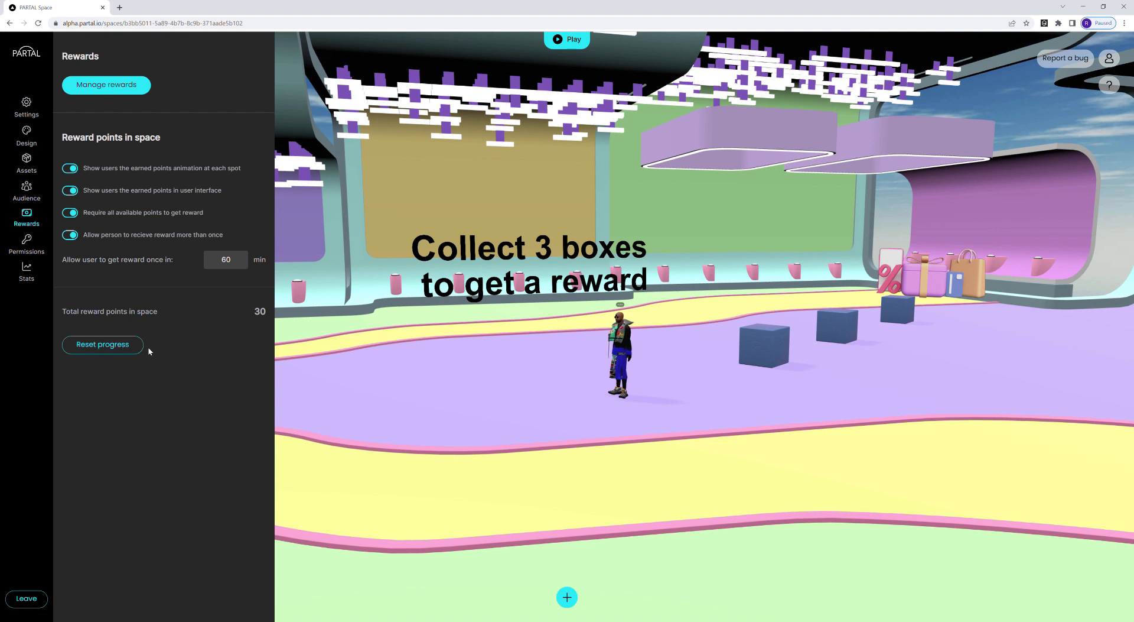
left_click(568, 39)
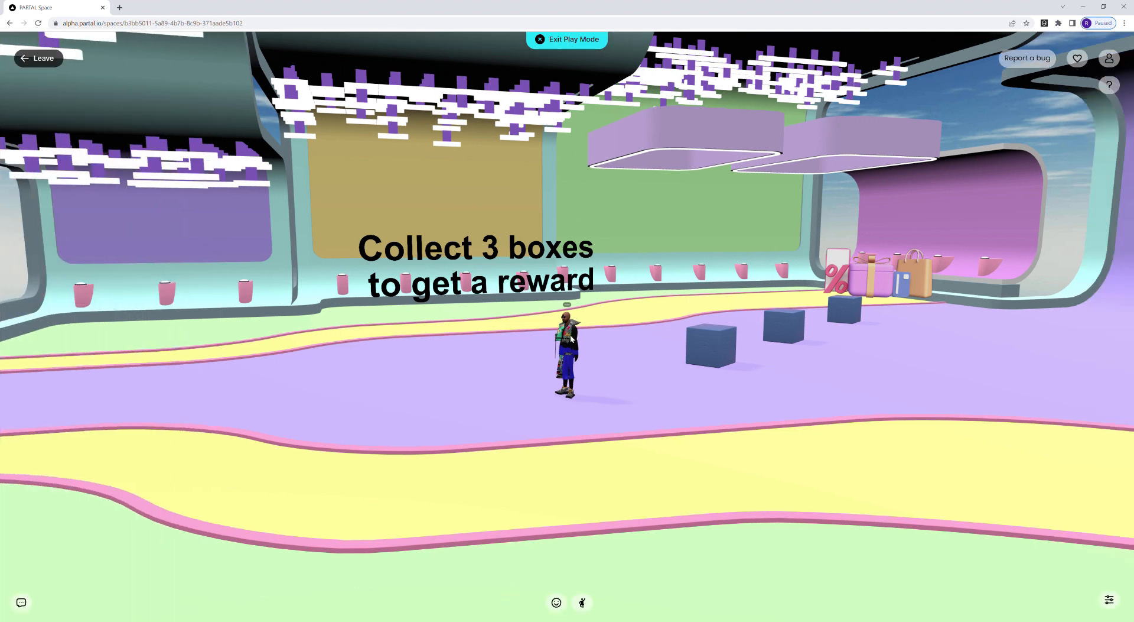
left_click_drag(571, 339, 583, 346)
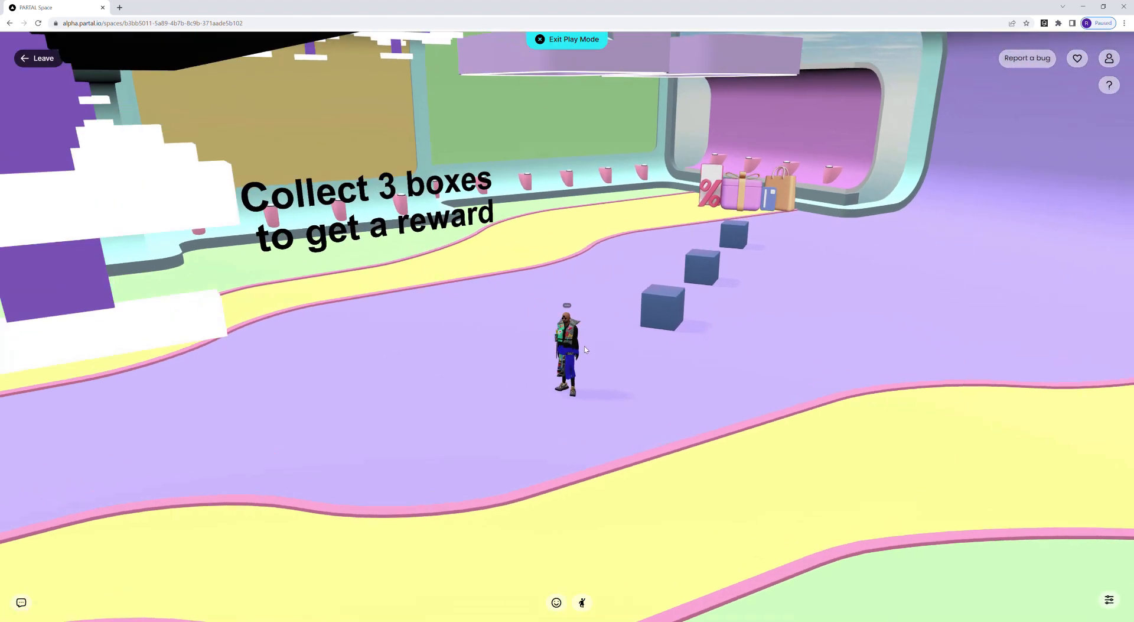
key("w")
key("w")
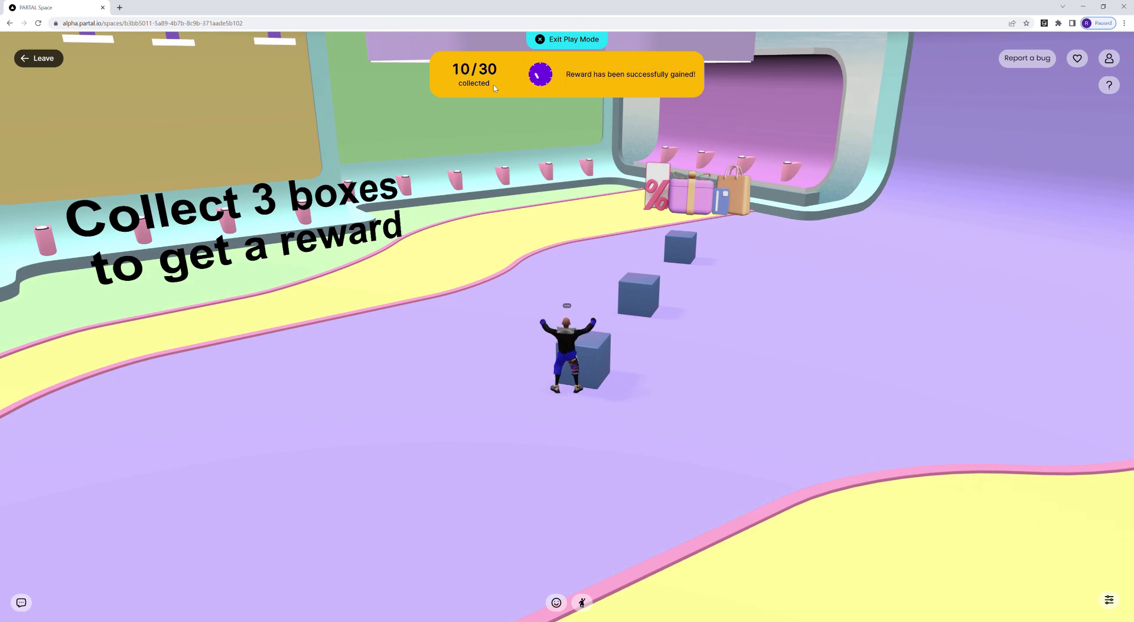
Step: Walk to the remaining two boxes to collect their points, dismiss the reward window and exit play mode
key("w")
key("d")
key("w")
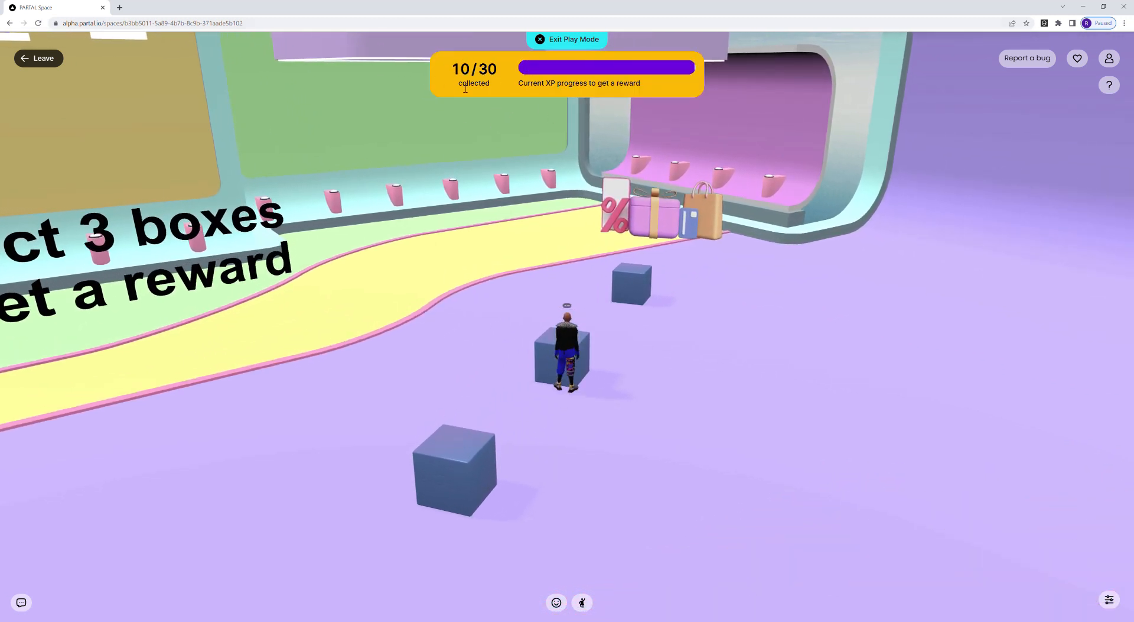
key("w")
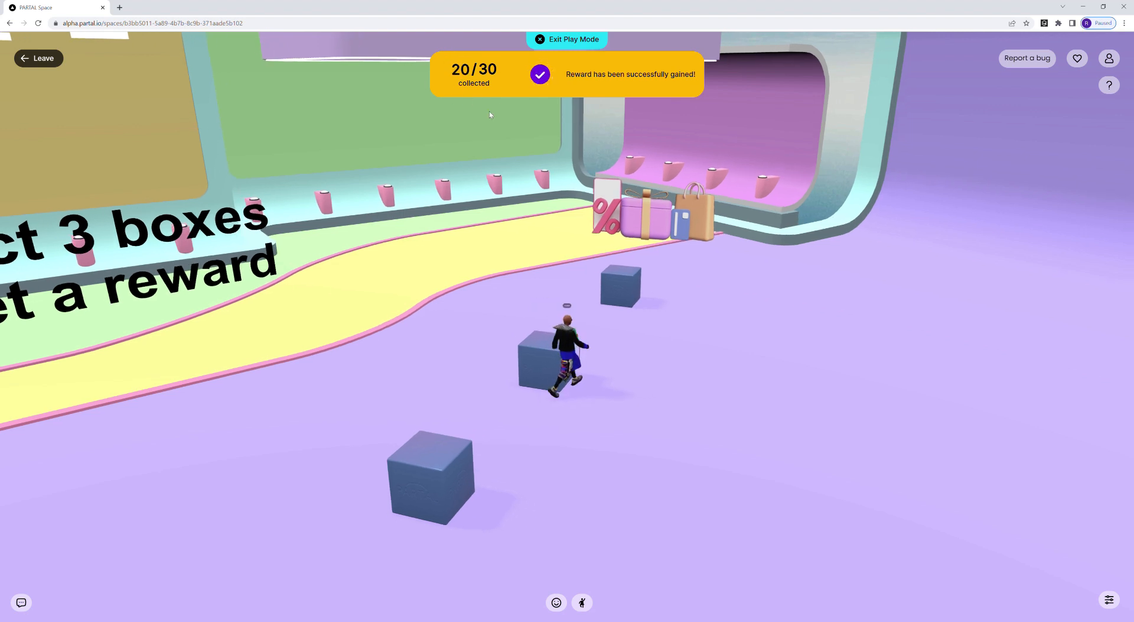
key("w")
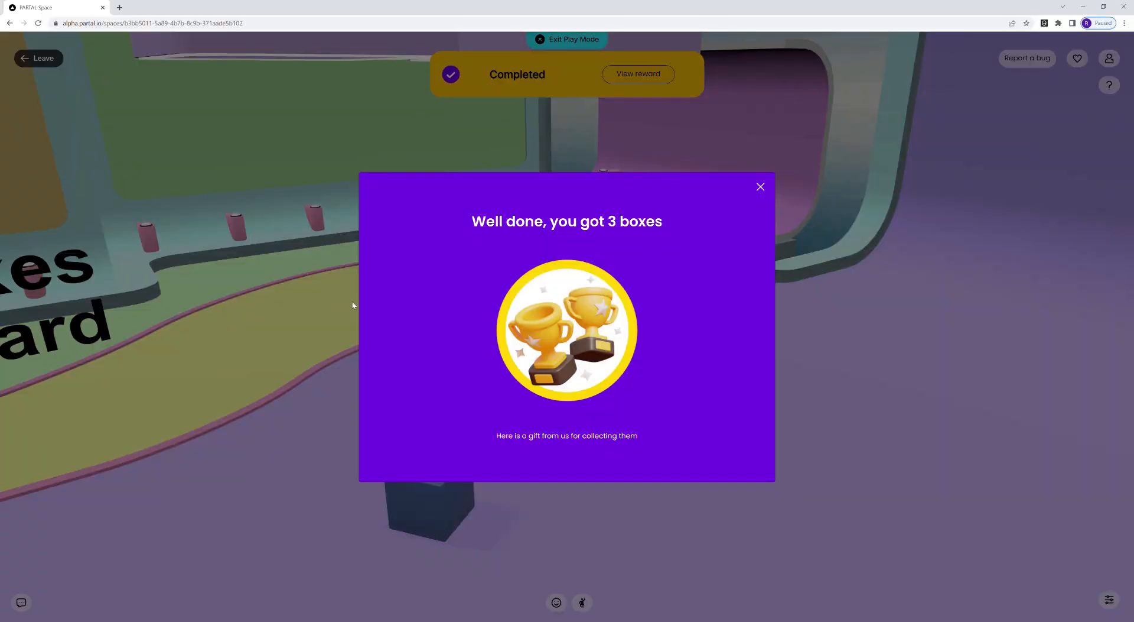
left_click(760, 187)
left_click(573, 40)
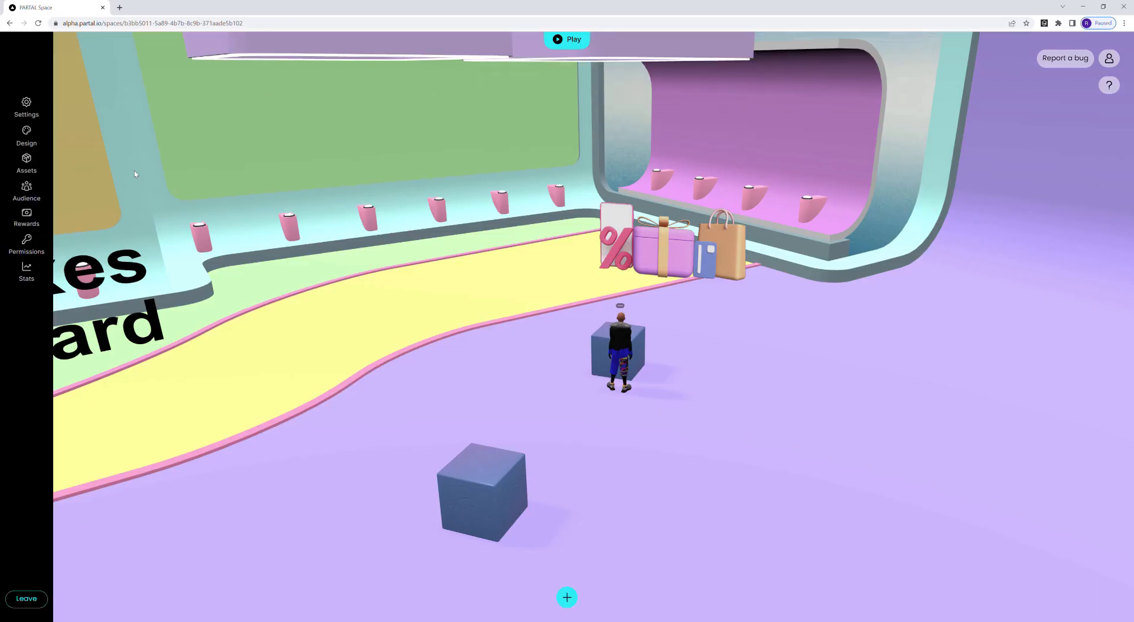
Step: Review the reward modal, email template and web page designs in the reward management settings, then close them without changes
left_click(36, 215)
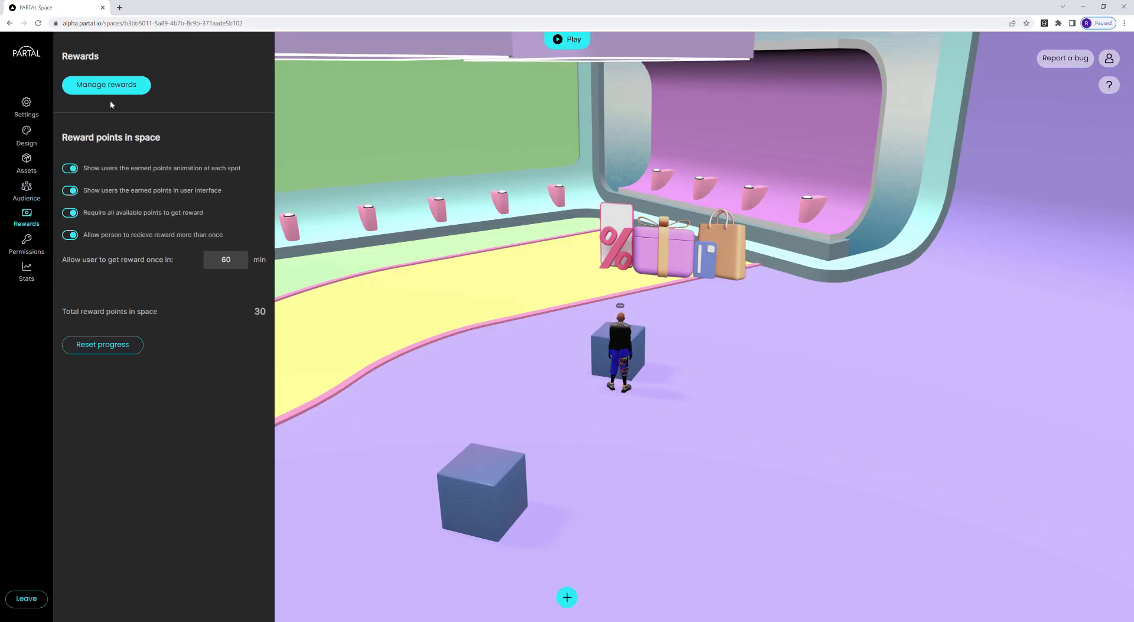
left_click(107, 88)
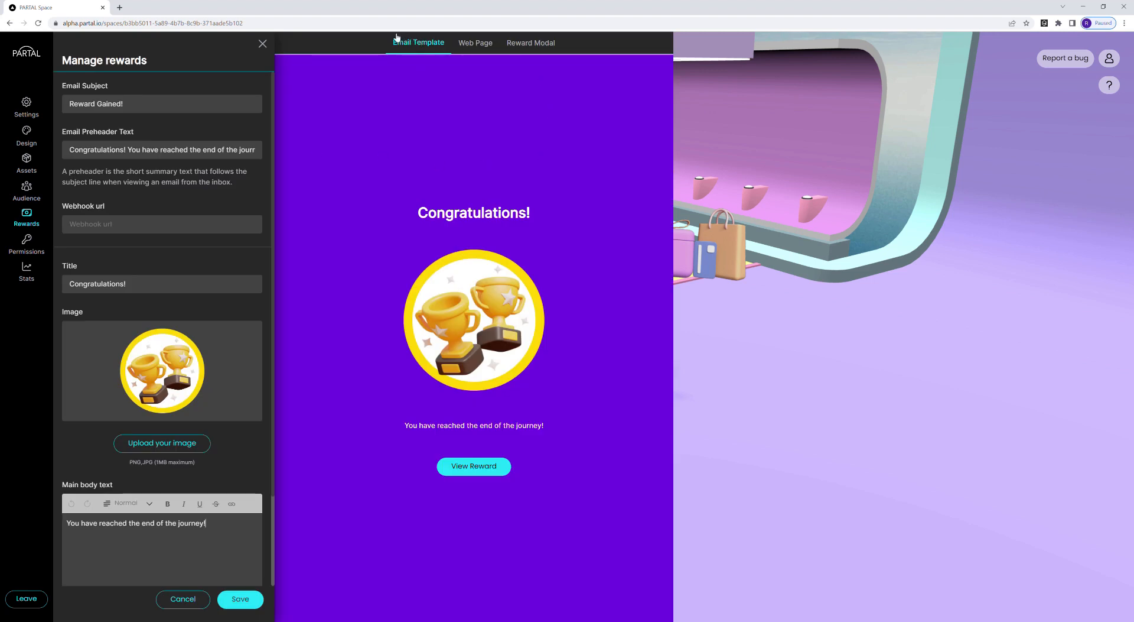
left_click(538, 47)
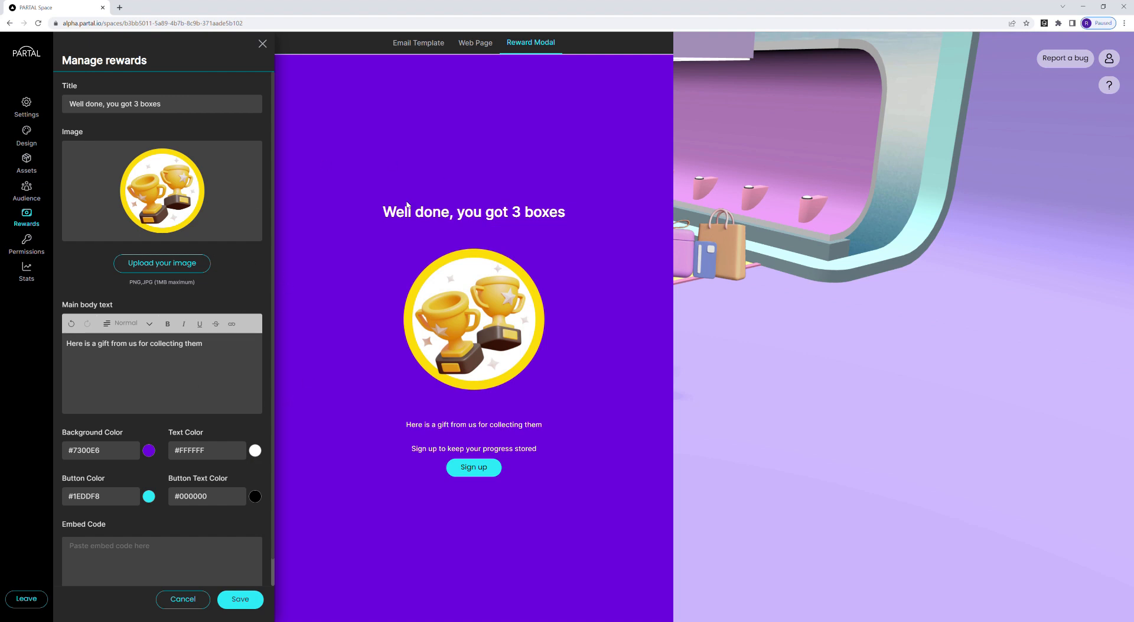
left_click(414, 44)
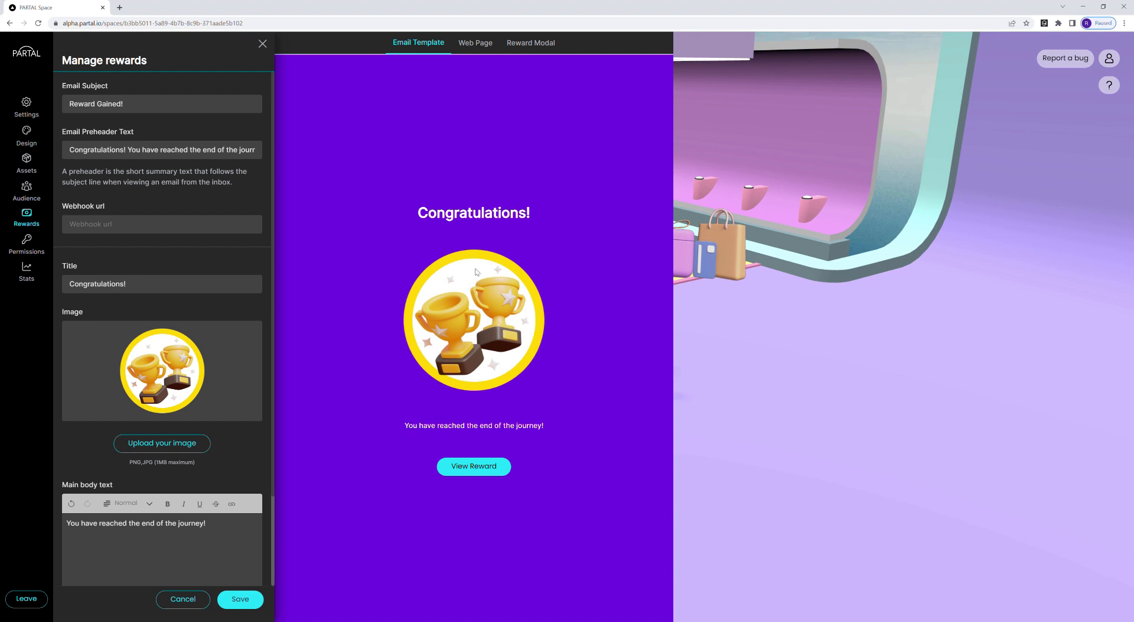
left_click(486, 44)
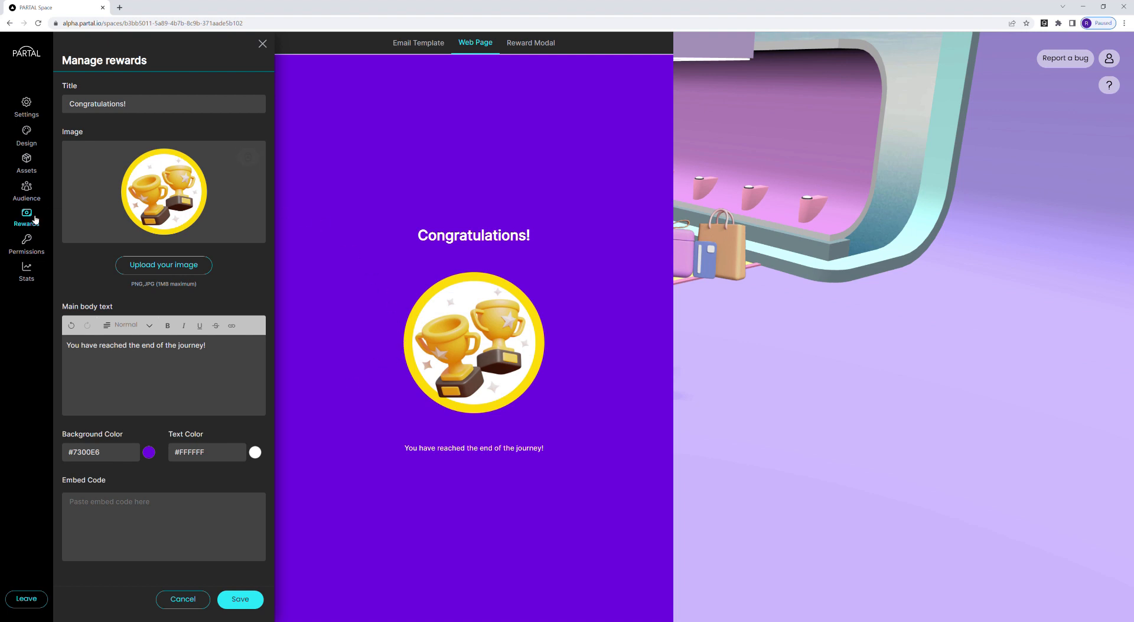
left_click(263, 44)
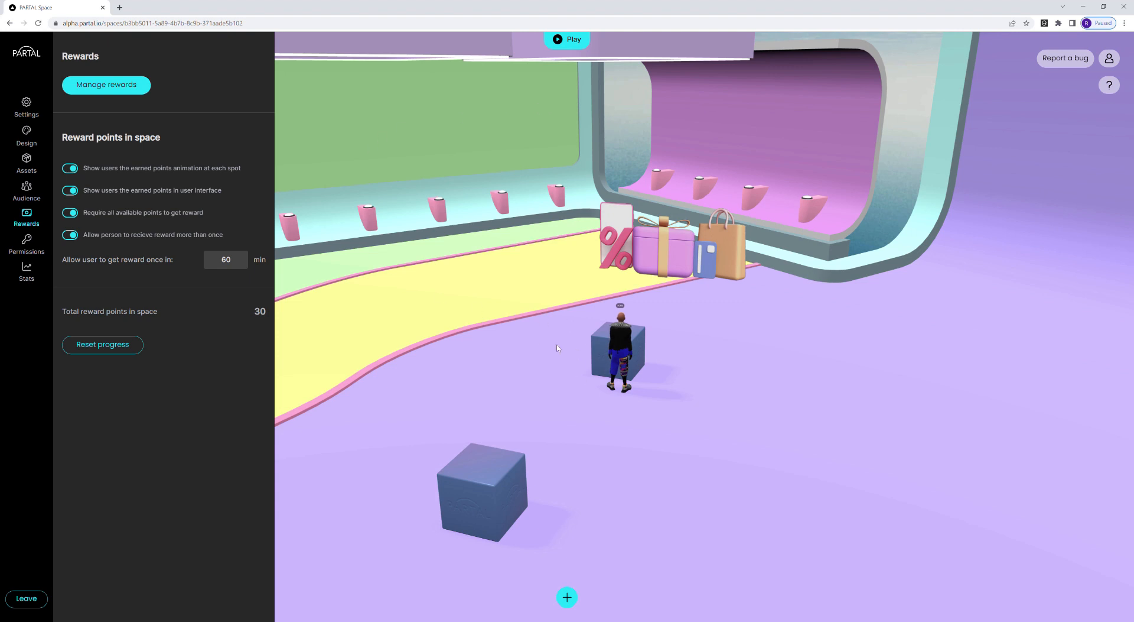
Step: Turn off the requirement to collect all available points for a reward and close the reward settings
left_click(592, 445)
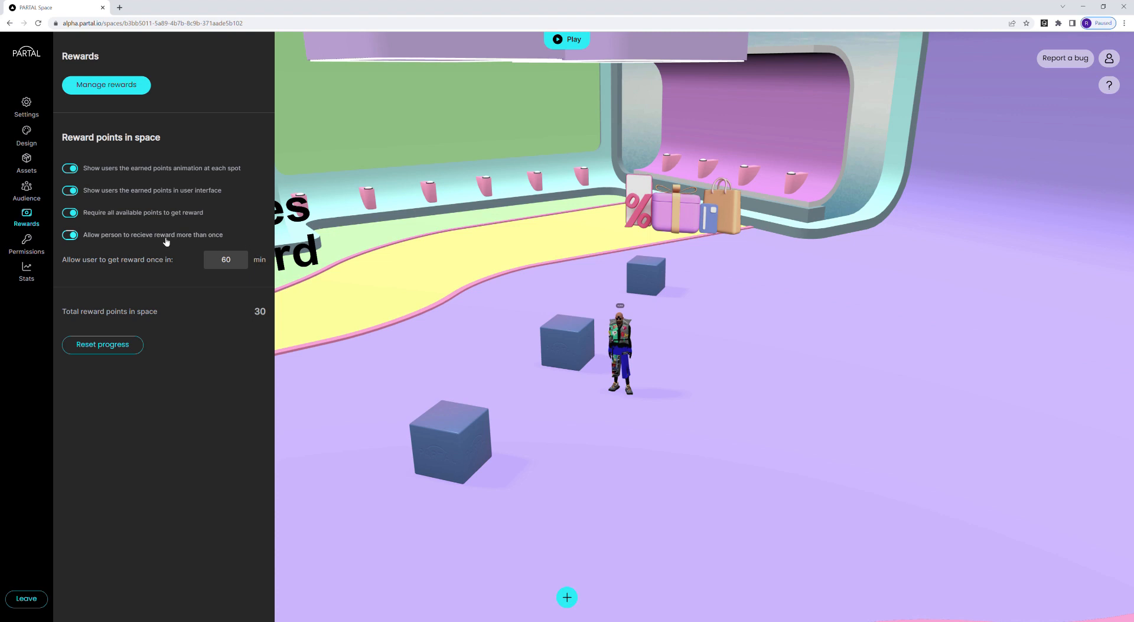
left_click(76, 217)
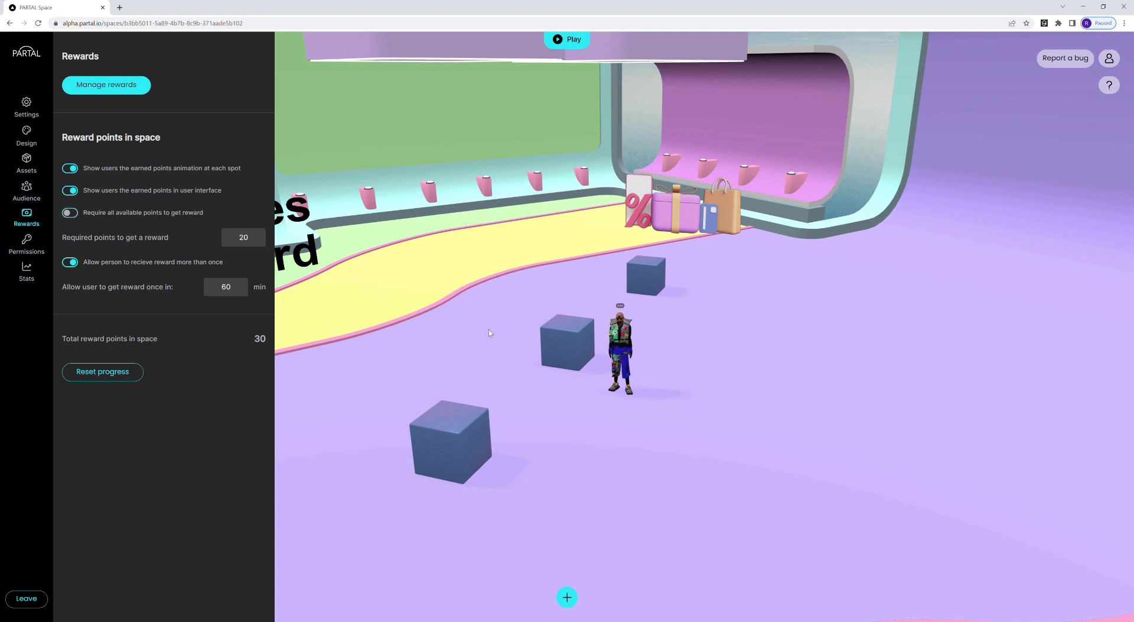
left_click_drag(606, 394, 594, 392)
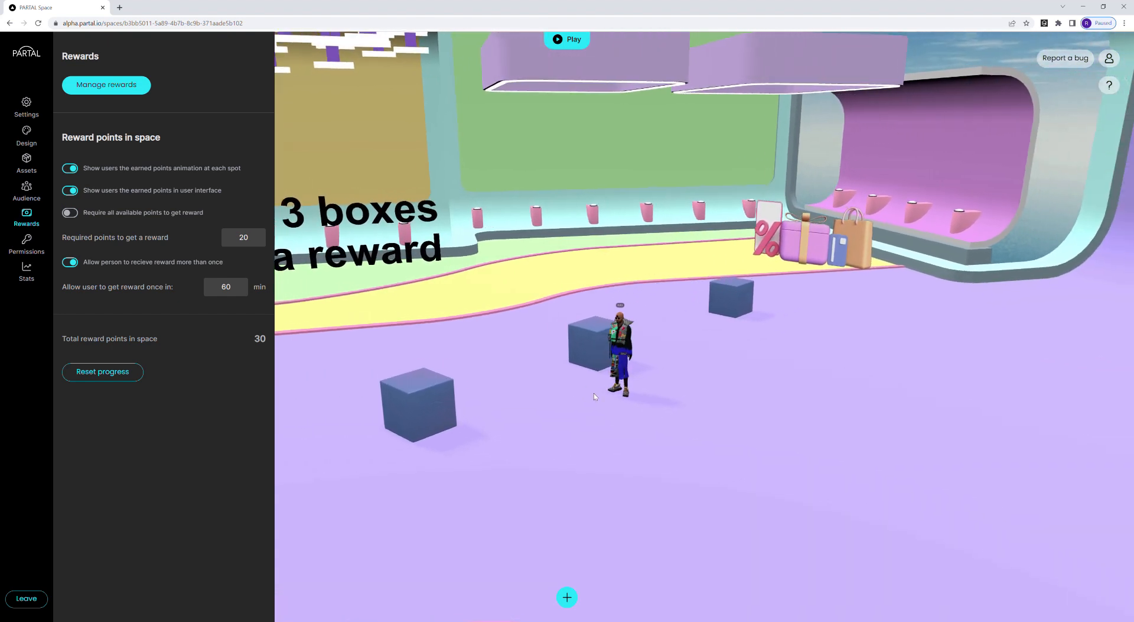
left_click(27, 219)
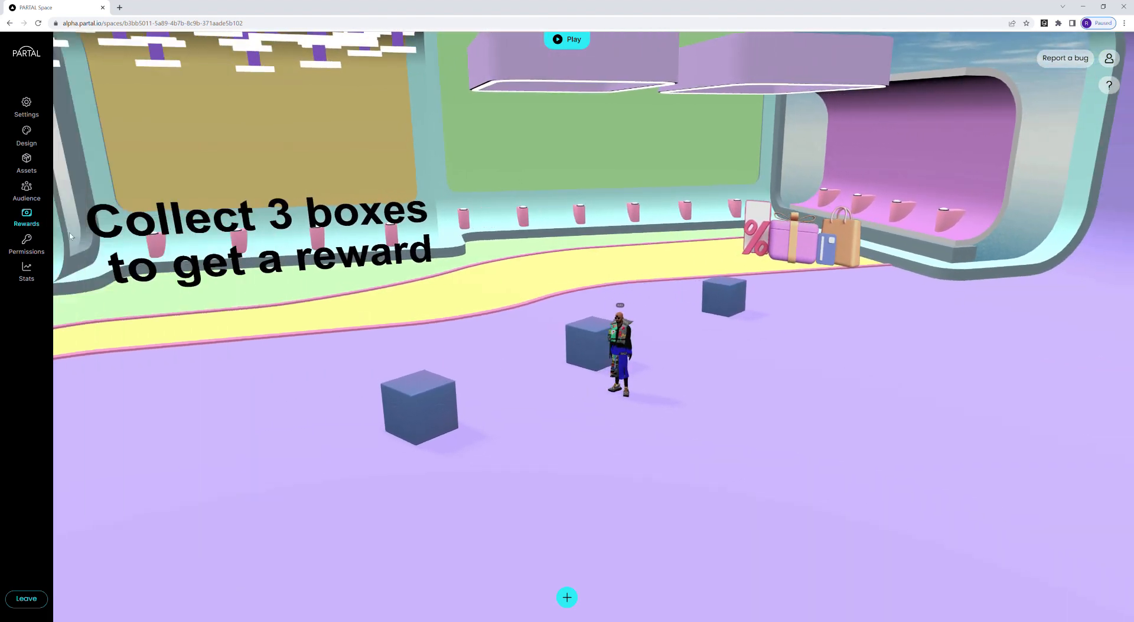
Step: Enable the visibility interaction for Box2, the middle box, and close its settings
left_click(580, 339)
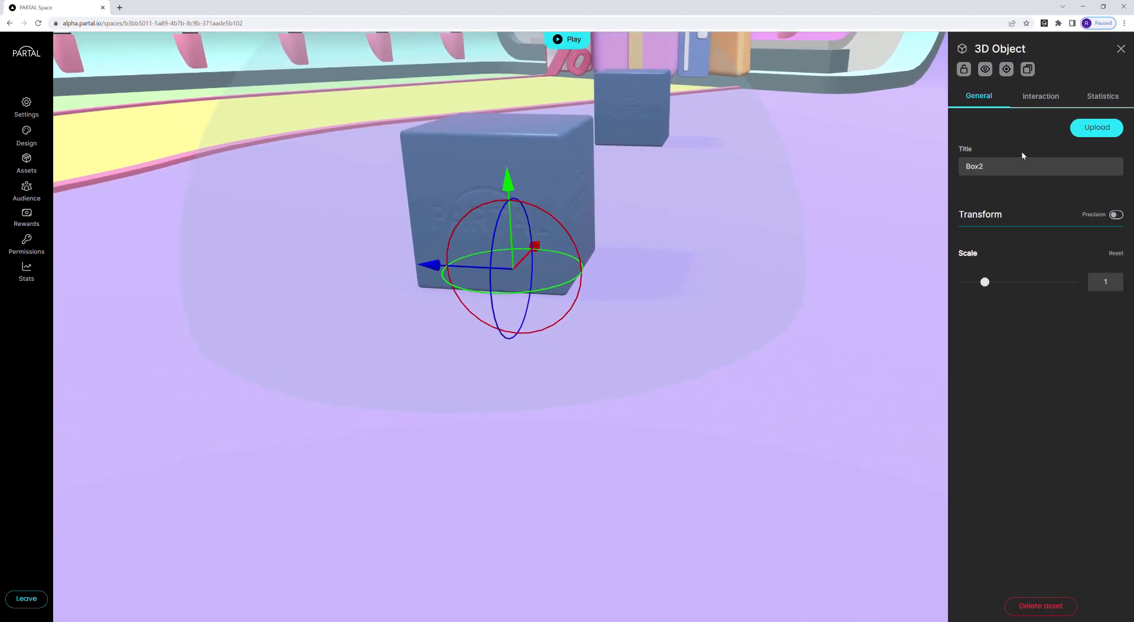
left_click(1044, 96)
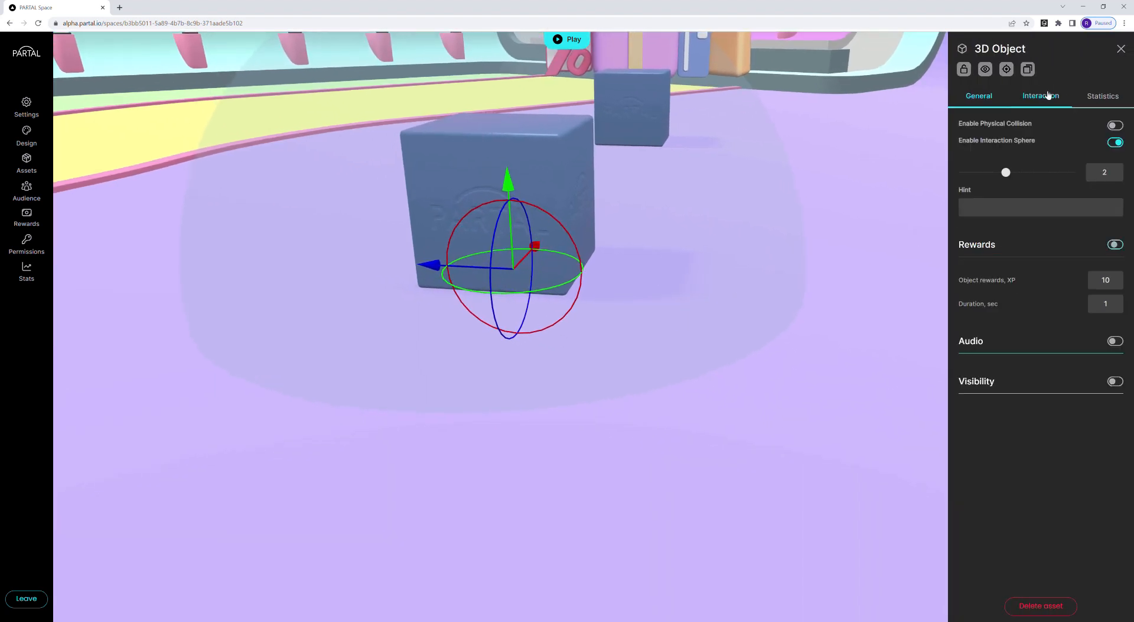
left_click(1115, 381)
left_click(1122, 49)
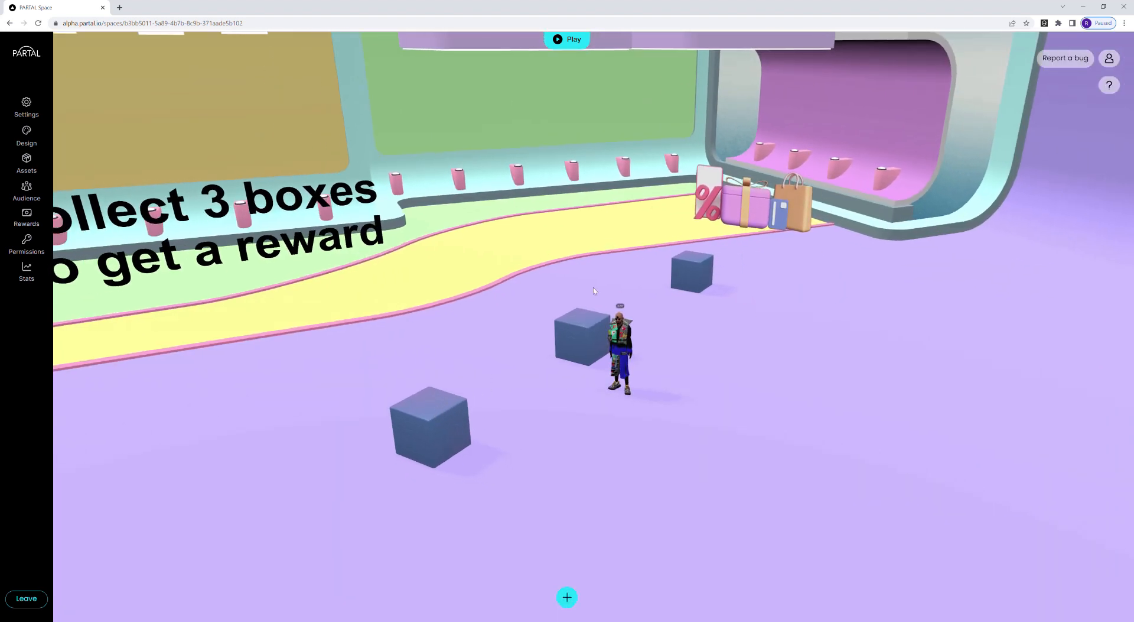
Step: Hide Box2, Box3 and the Trophy Image in the space's asset list
left_click(28, 168)
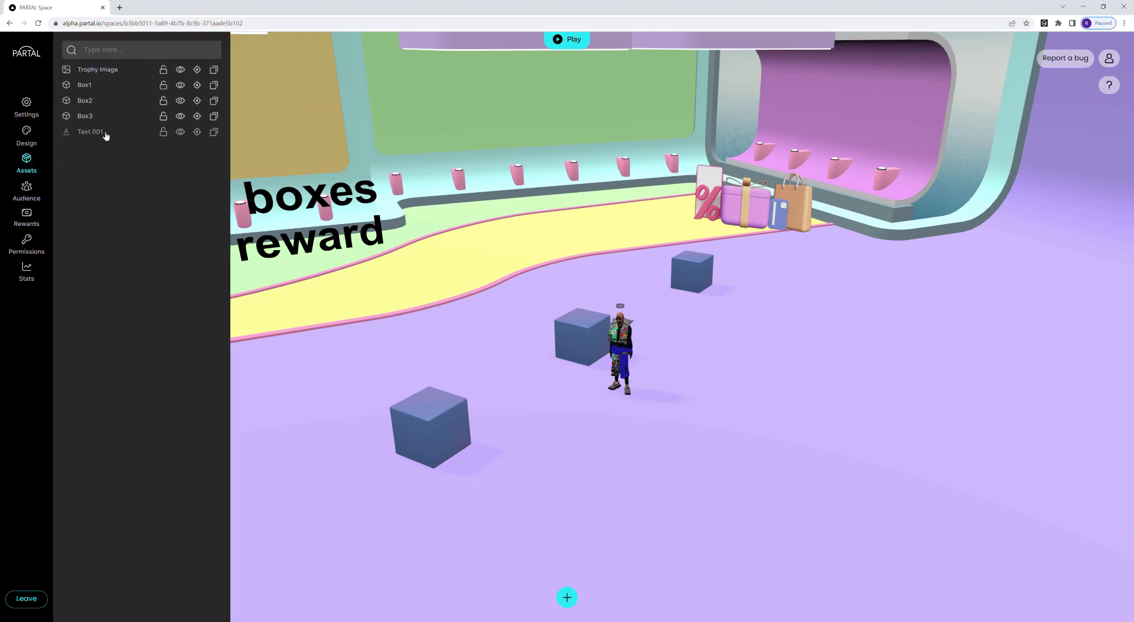
left_click(180, 102)
left_click(180, 117)
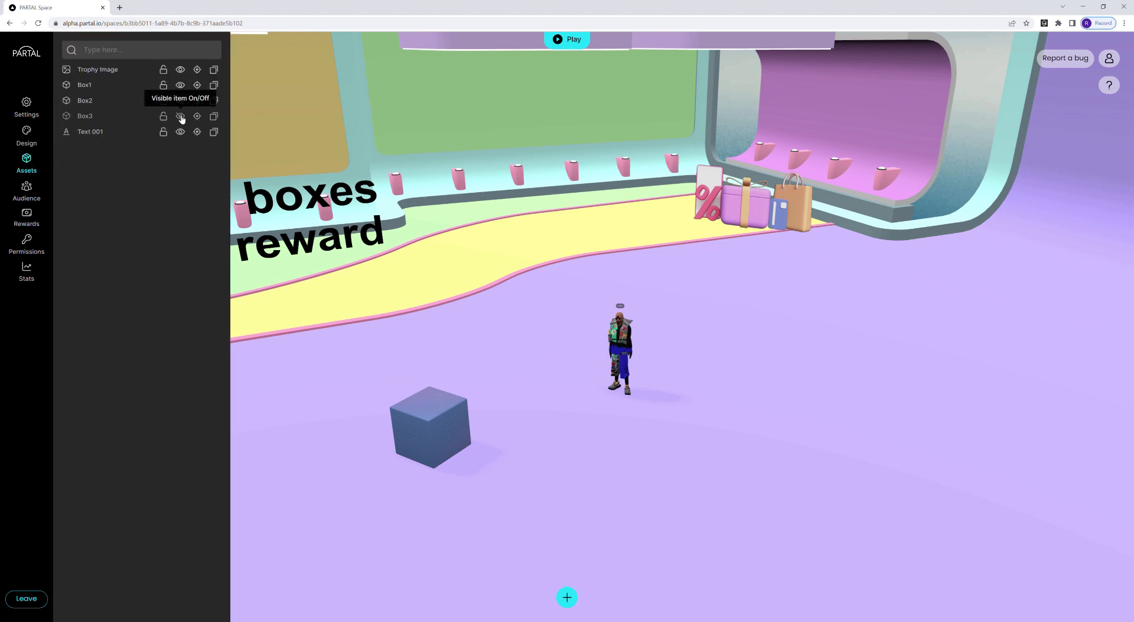
left_click(182, 71)
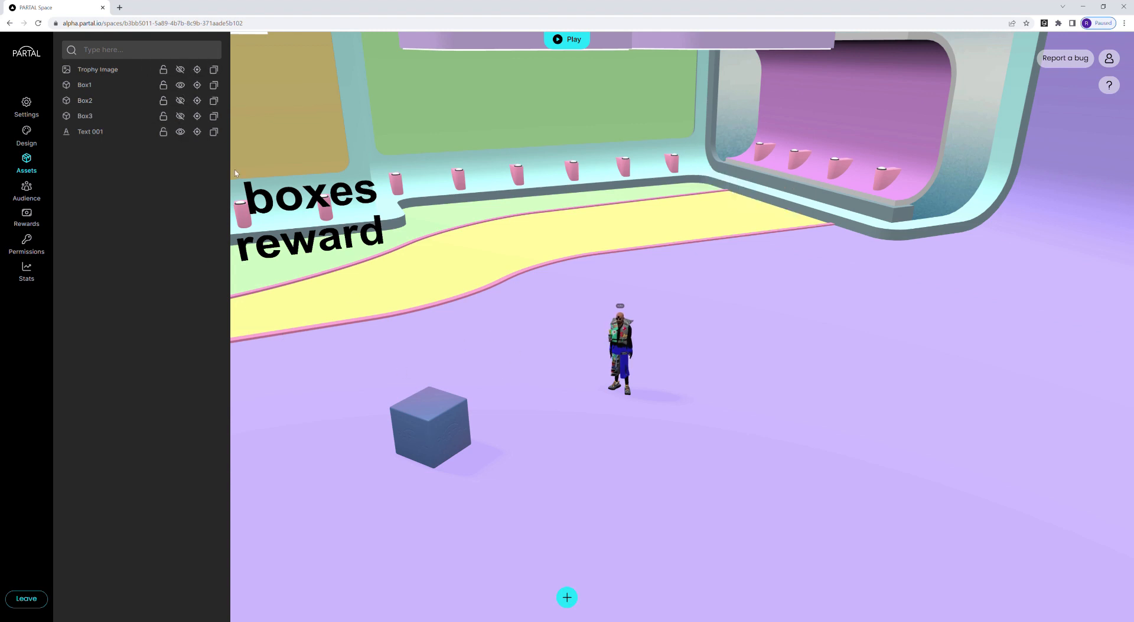
Step: Make the hidden Box2, Box3 and Trophy Image assets visible again
left_click(182, 101)
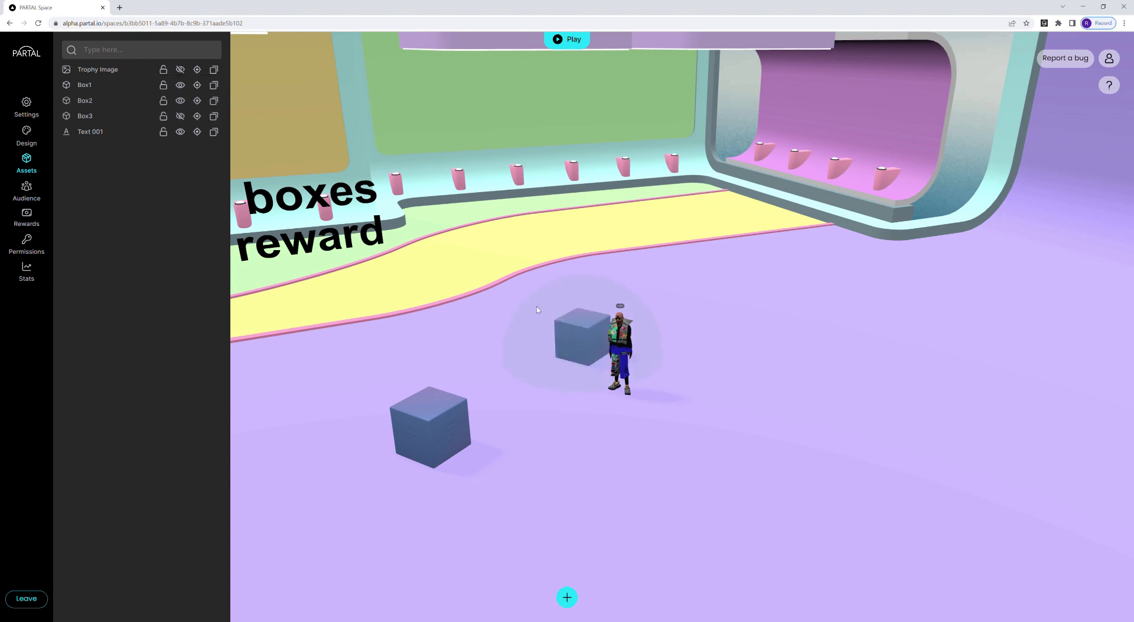
left_click(180, 115)
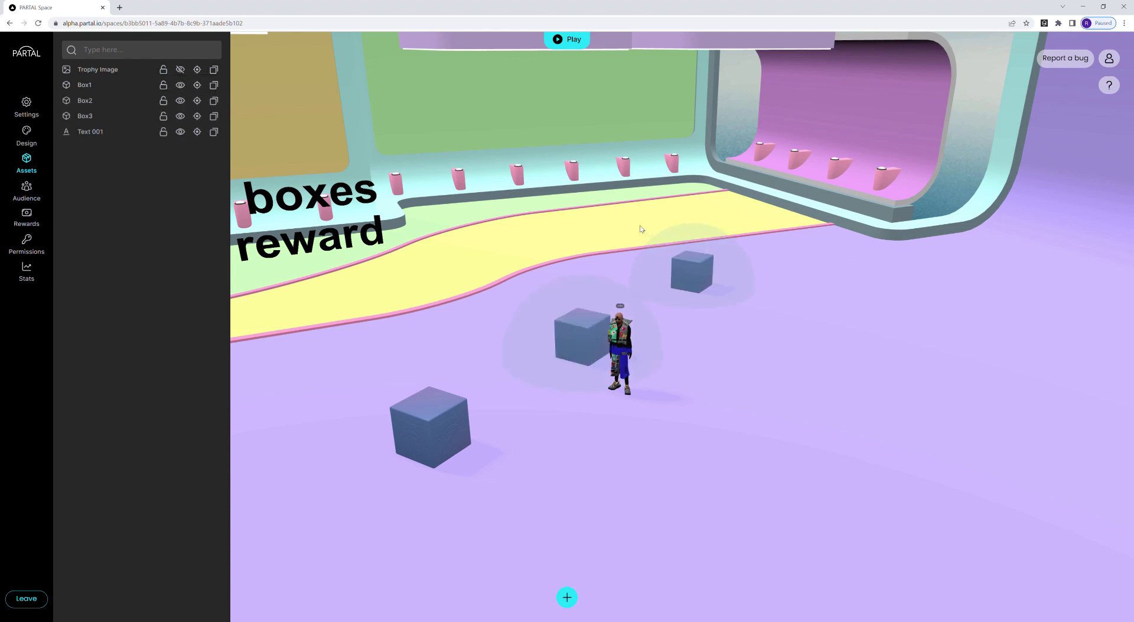
left_click(180, 70)
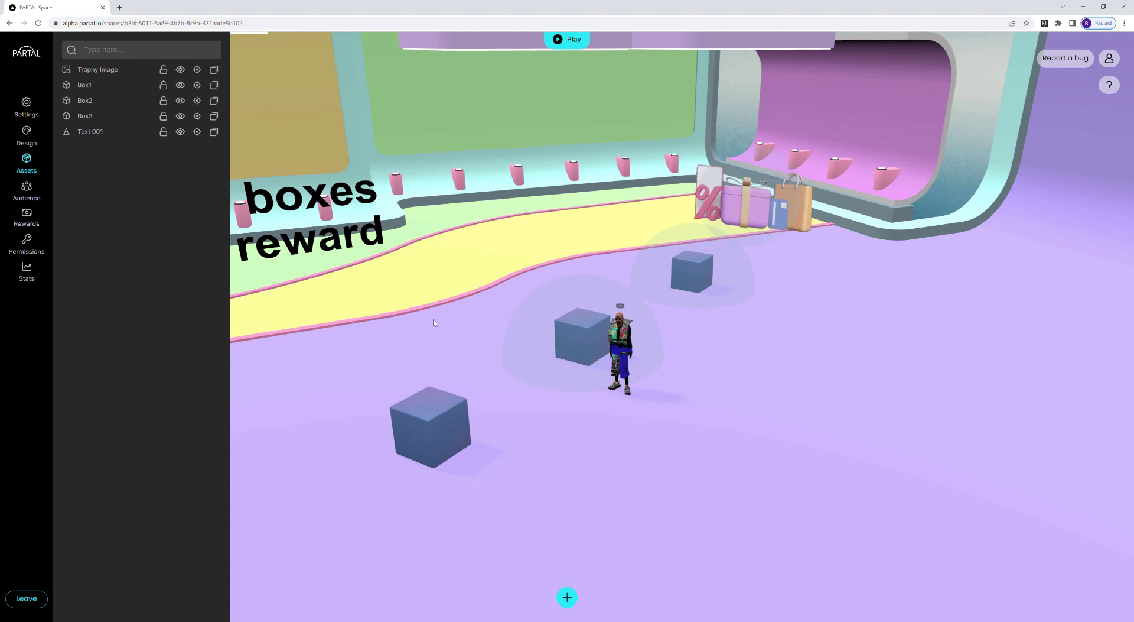
Step: Turn off the visibility interaction in Box2's settings
left_click(87, 101)
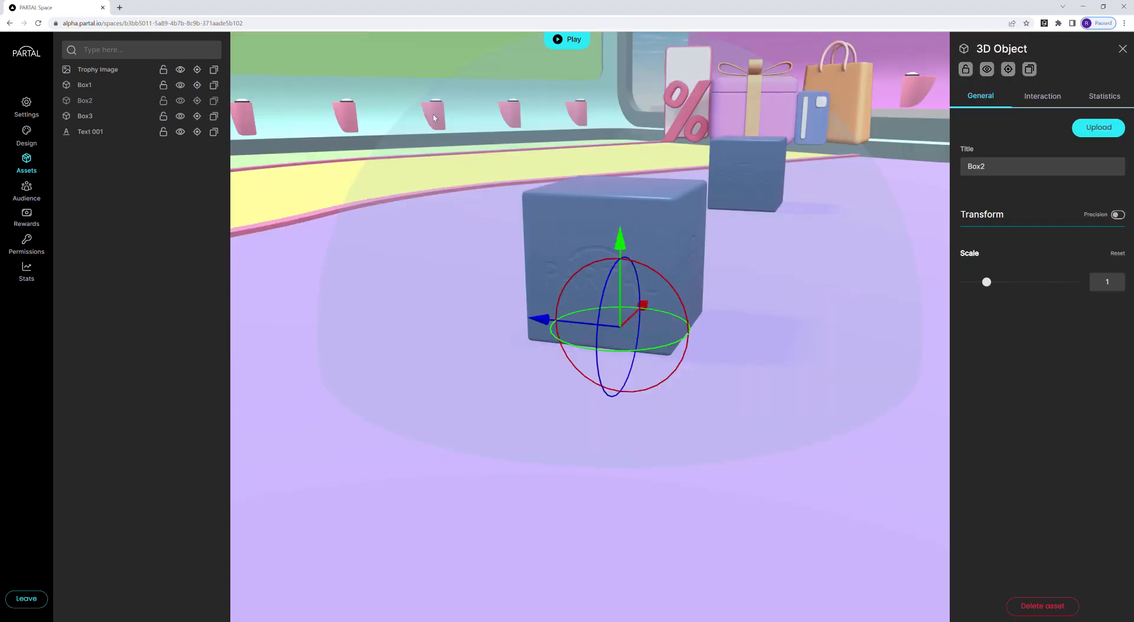
left_click(1057, 96)
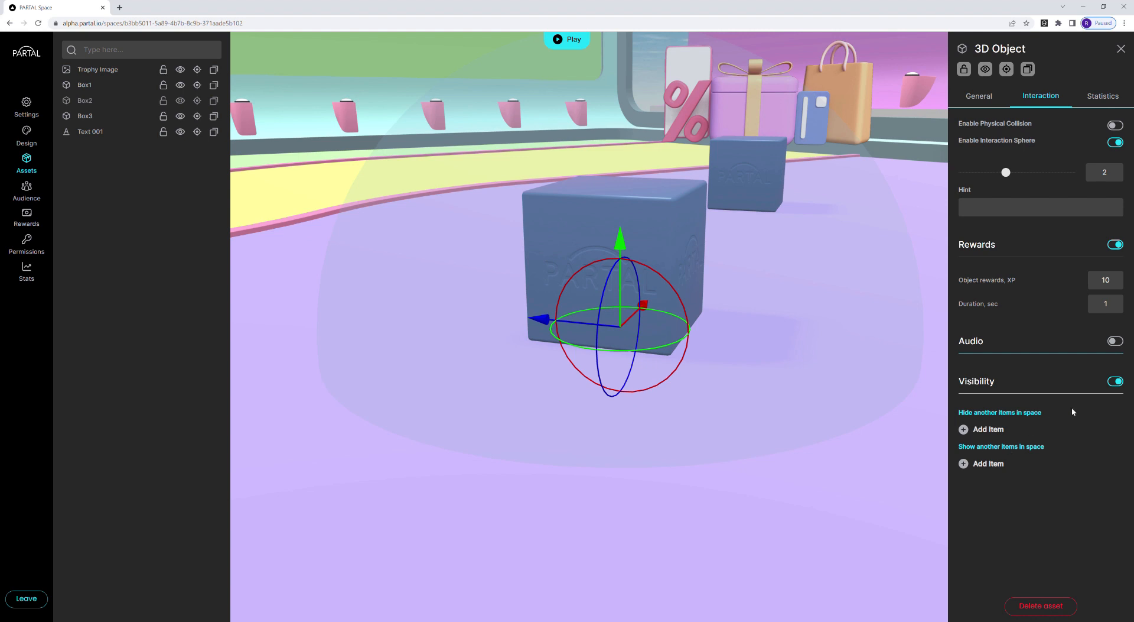
left_click(1117, 383)
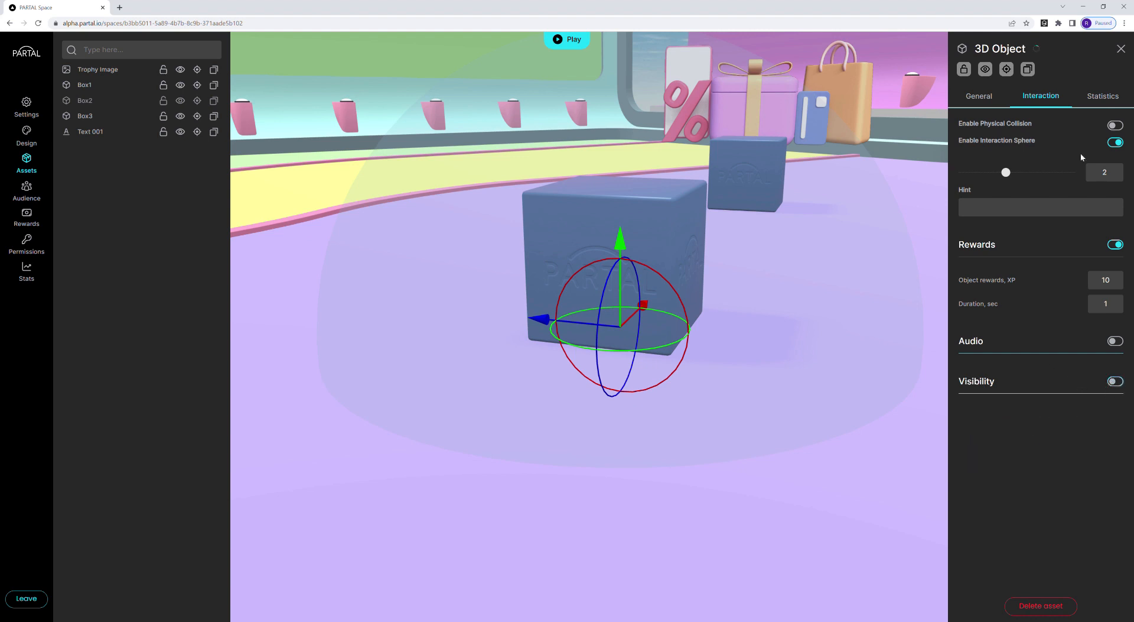